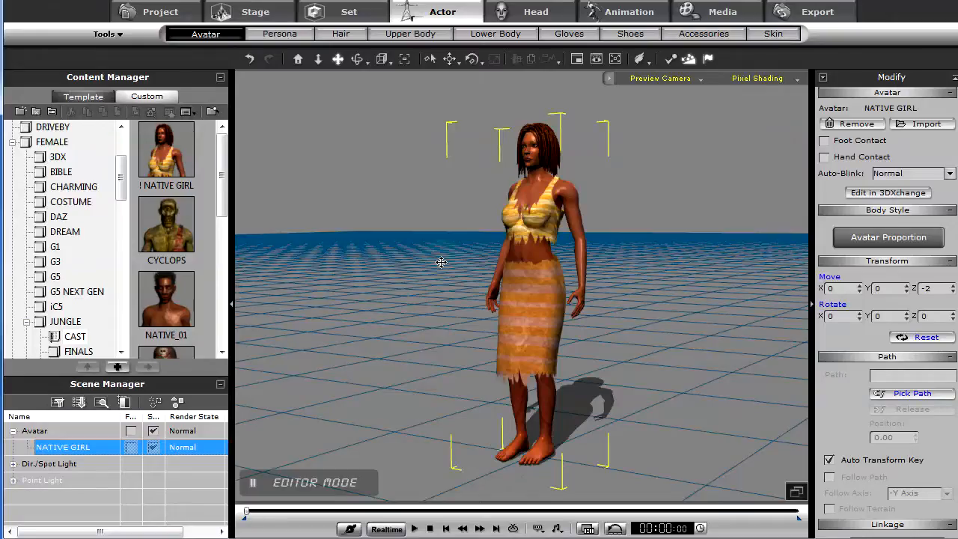
{"action": "right_click_drag", "start_coordinate": [441, 262], "coordinate": [570, 310]}
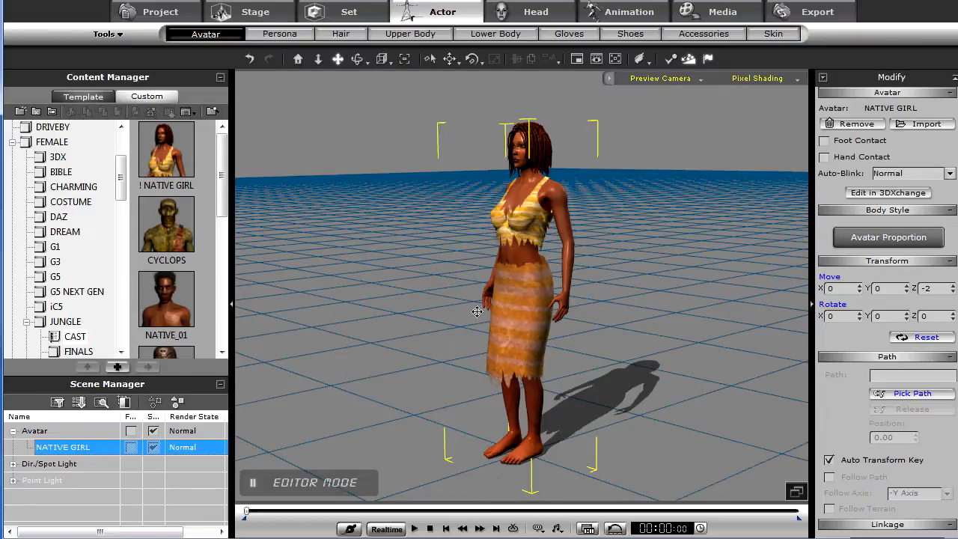
{"action": "left_click_drag", "start_coordinate": [477, 311], "coordinate": [476, 308]}
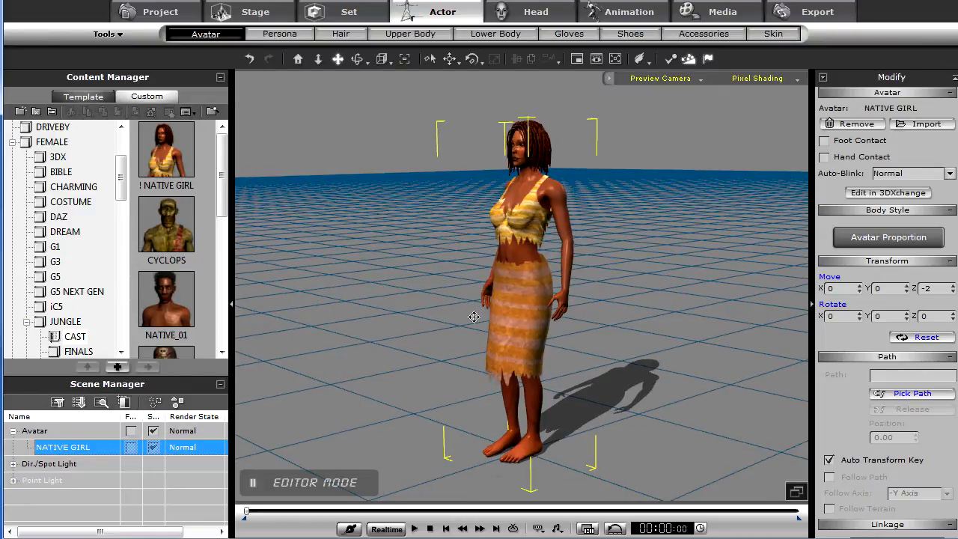
{"action": "right_click_drag", "start_coordinate": [472, 317], "coordinate": [456, 332]}
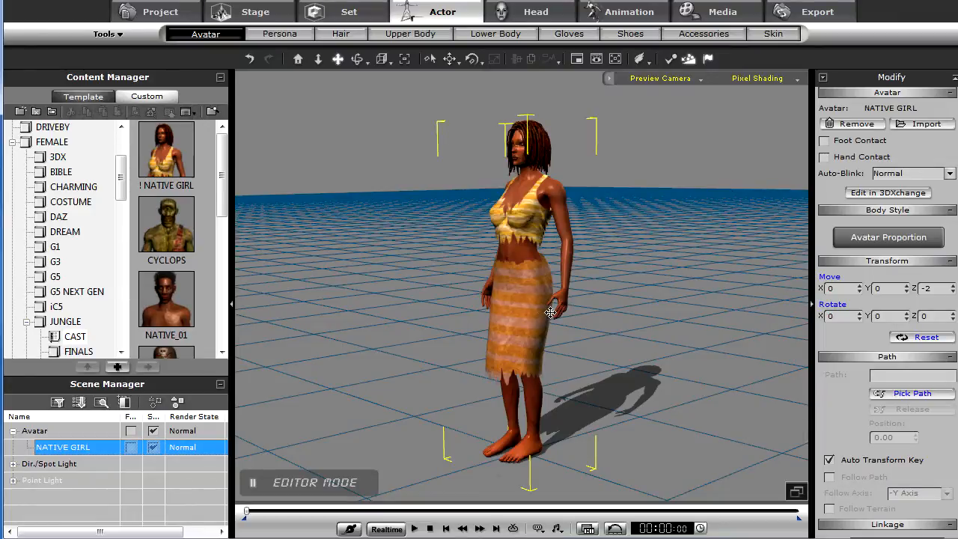
- Open the Edit Motion Layer for the avatar in the Animation section and dismiss the spring effects notice
{"action": "left_click", "coordinate": [621, 14]}
{"action": "left_click", "coordinate": [886, 323]}
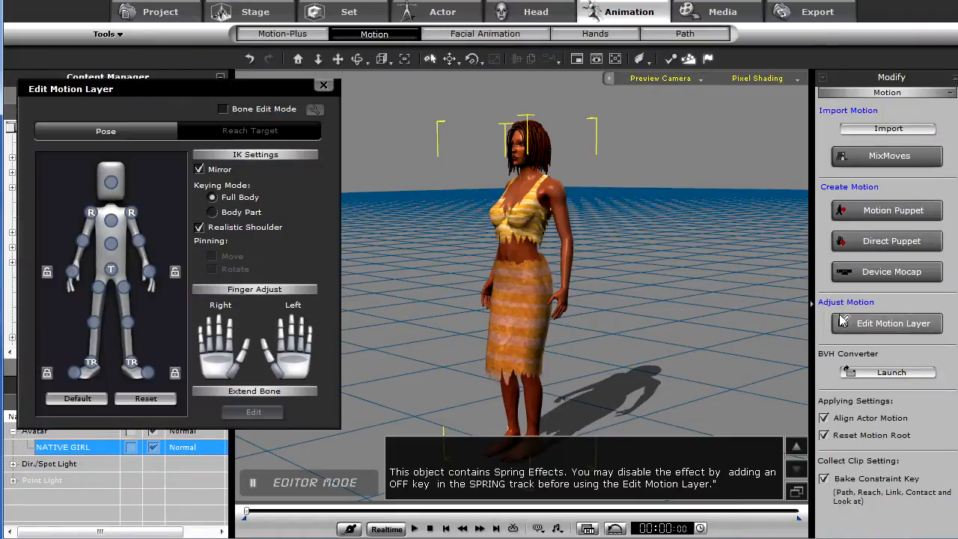
{"action": "left_click", "coordinate": [796, 491]}
{"action": "right_click_drag", "start_coordinate": [690, 350], "coordinate": [367, 323]}
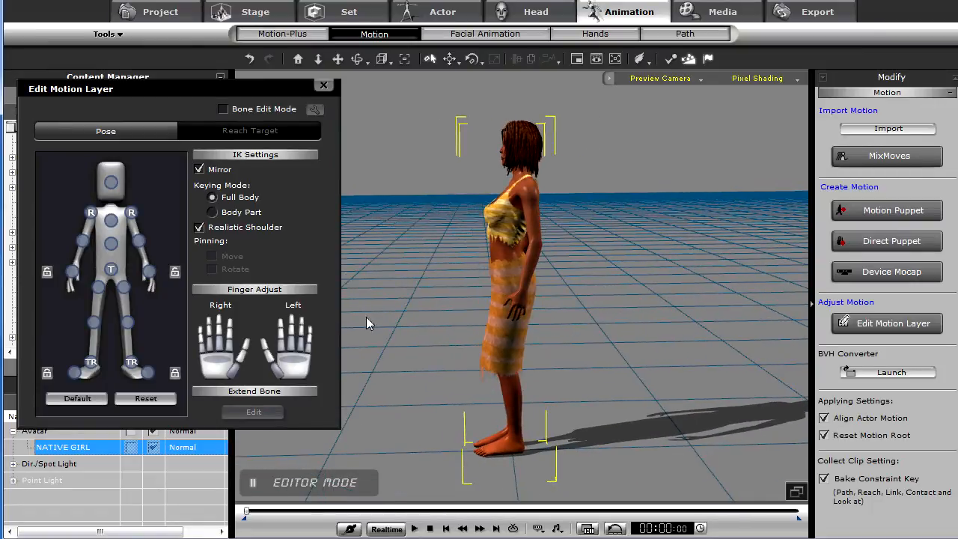
- Select the pelvis effector and pull it down to put the character into a crouch
{"action": "left_click", "coordinate": [111, 269]}
{"action": "left_click_drag", "start_coordinate": [507, 221], "coordinate": [230, 333]}
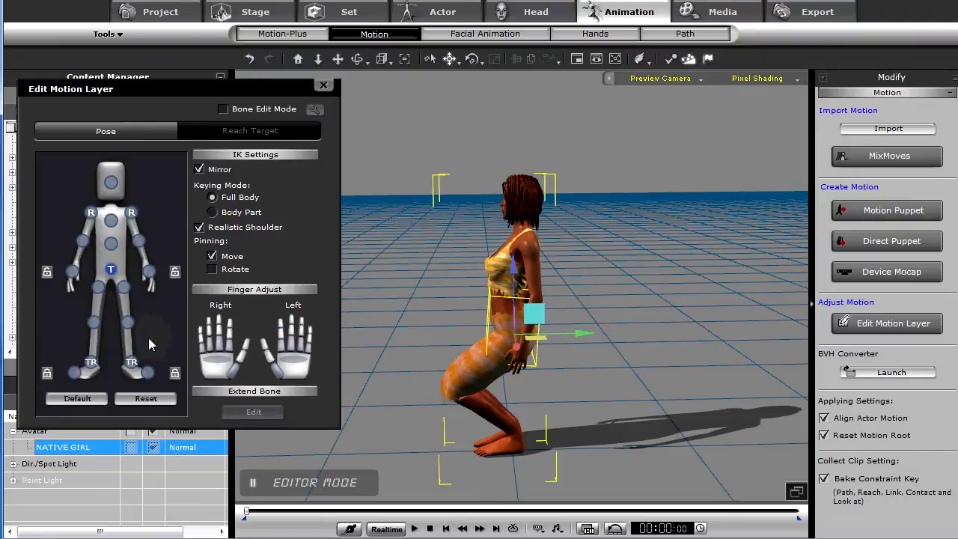
- Move and rotate the foot effector so the character kneels on the ground
{"action": "left_click", "coordinate": [131, 362]}
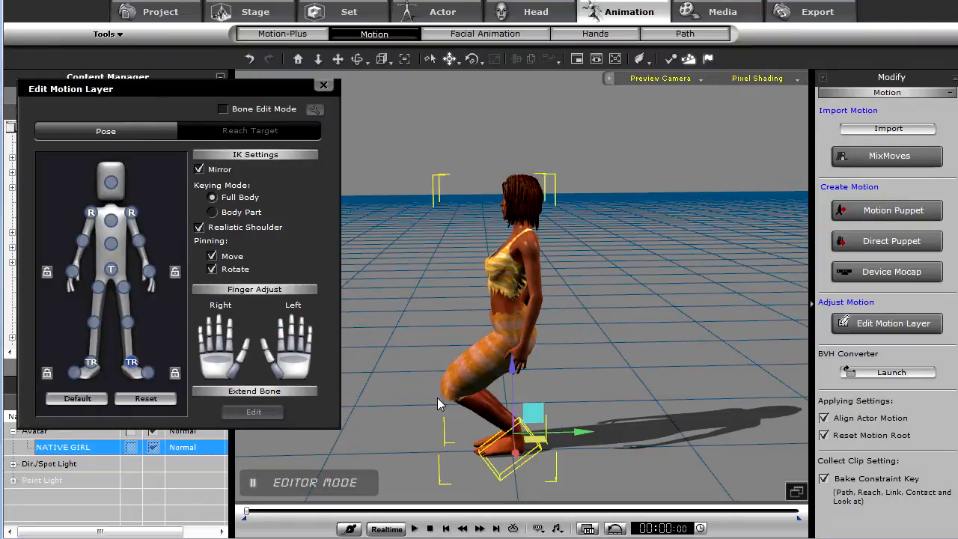
{"action": "left_click_drag", "start_coordinate": [579, 430], "coordinate": [545, 347]}
{"action": "key", "text": "e"}
{"action": "key", "text": "w"}
{"action": "key", "text": "e"}
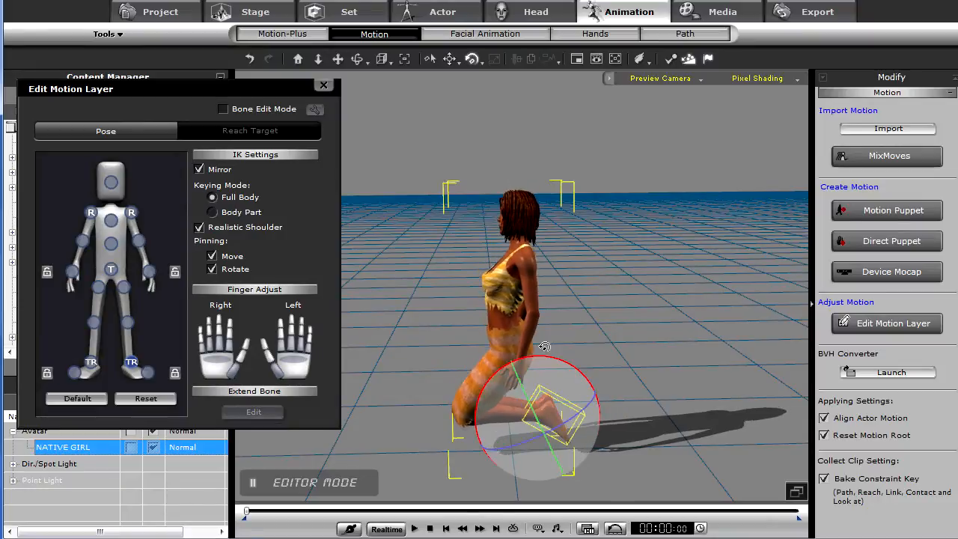
{"action": "right_click_drag", "start_coordinate": [592, 387], "coordinate": [544, 364]}
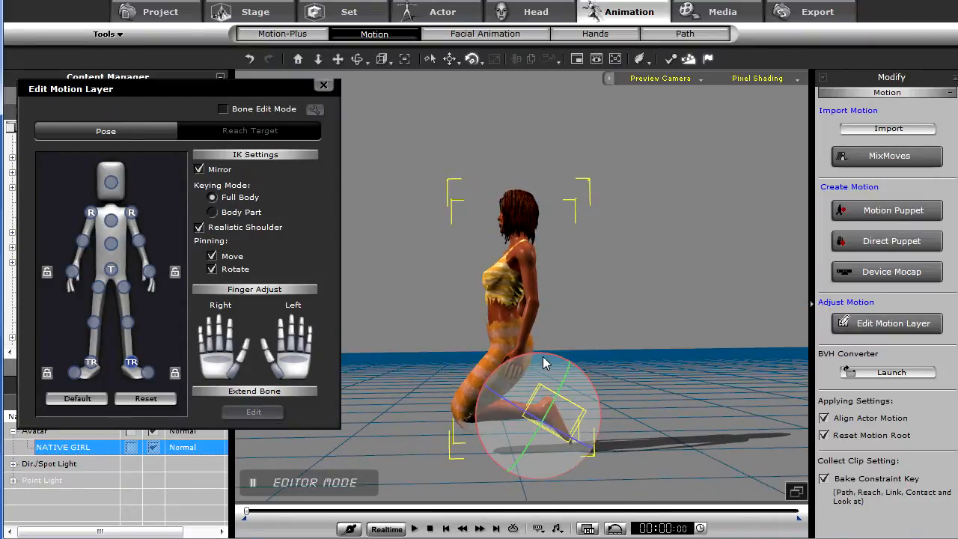
- Select the shoulder and rotate it so both mirrored arms swing behind the character's back
{"action": "key", "text": "w"}
{"action": "left_click_drag", "start_coordinate": [536, 350], "coordinate": [536, 342]}
{"action": "right_click_drag", "start_coordinate": [531, 363], "coordinate": [479, 388]}
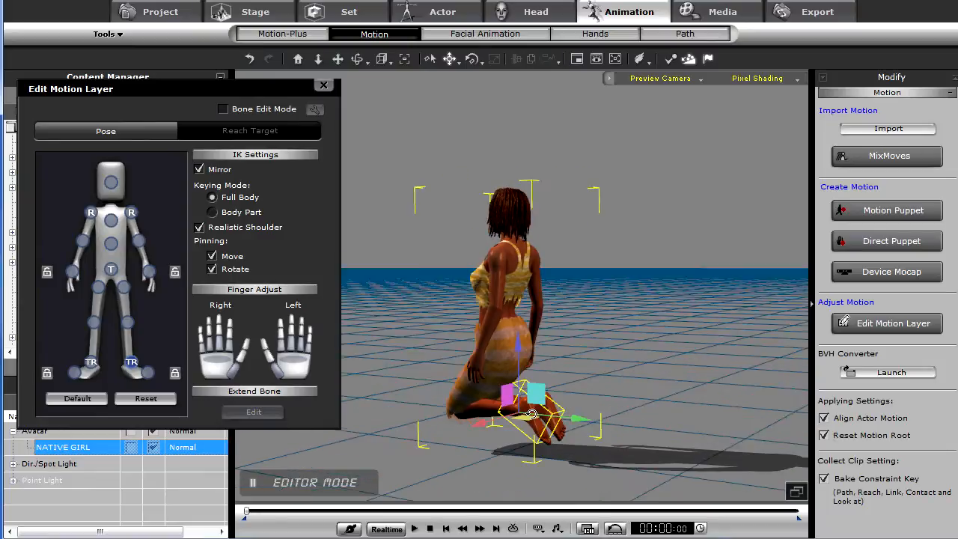
{"action": "middle_click_drag", "start_coordinate": [479, 388], "coordinate": [502, 433]}
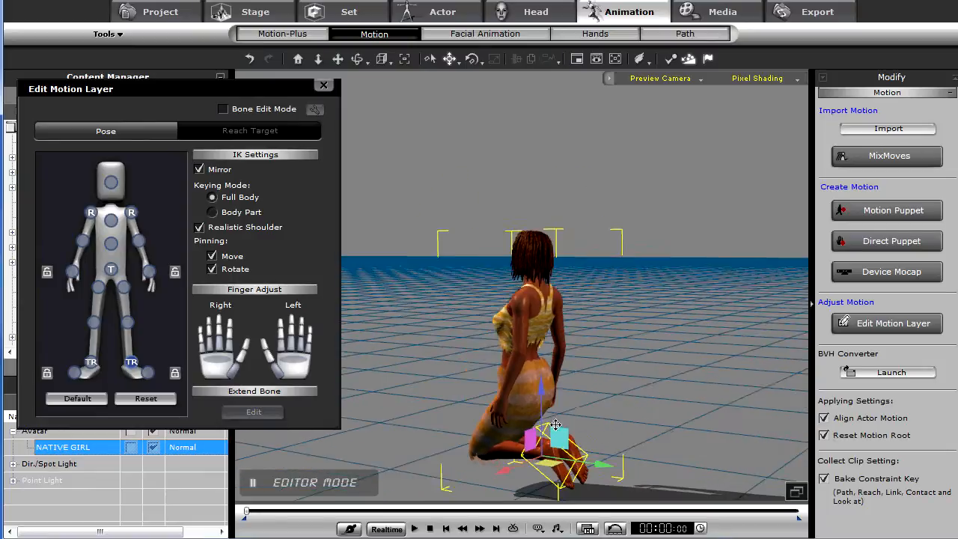
{"action": "left_click", "coordinate": [129, 213]}
{"action": "left_click_drag", "start_coordinate": [572, 309], "coordinate": [576, 309]}
{"action": "right_click_drag", "start_coordinate": [481, 348], "coordinate": [478, 360]}
{"action": "key", "text": "e"}
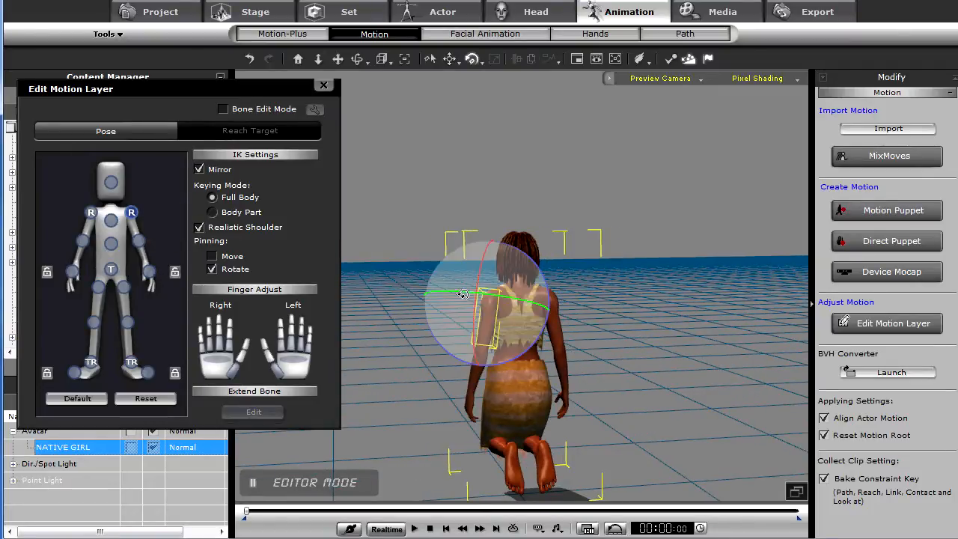
{"action": "left_click_drag", "start_coordinate": [508, 354], "coordinate": [560, 337]}
{"action": "middle_click_drag", "start_coordinate": [560, 337], "coordinate": [557, 414]}
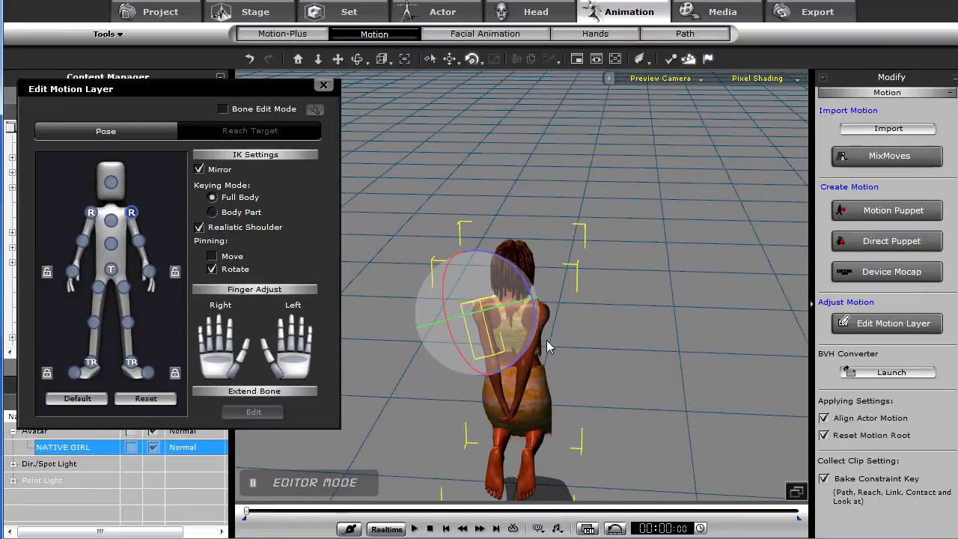
- Select the elbow and rotate it to bend the forearms behind the back
{"action": "left_click_drag", "start_coordinate": [535, 329], "coordinate": [534, 328]}
{"action": "left_click", "coordinate": [511, 342]}
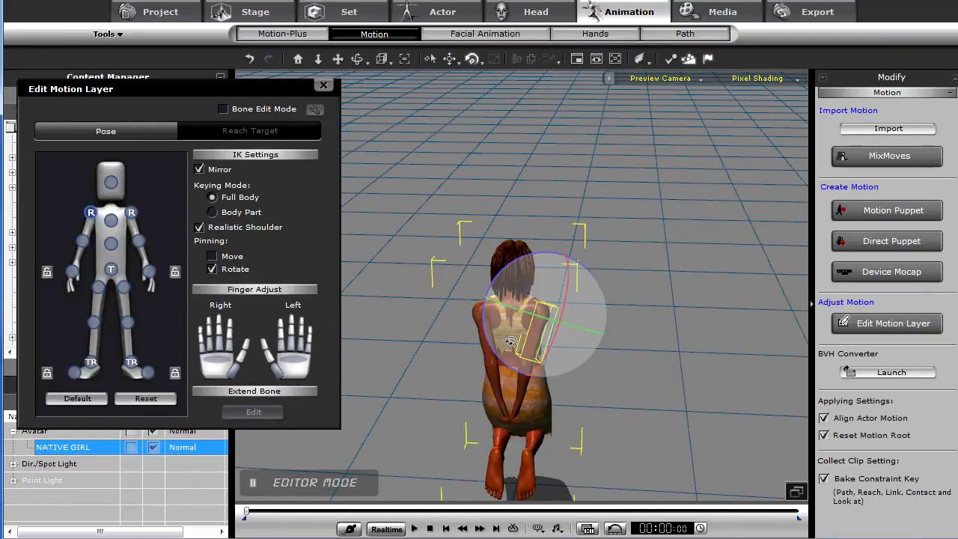
{"action": "left_click", "coordinate": [139, 239]}
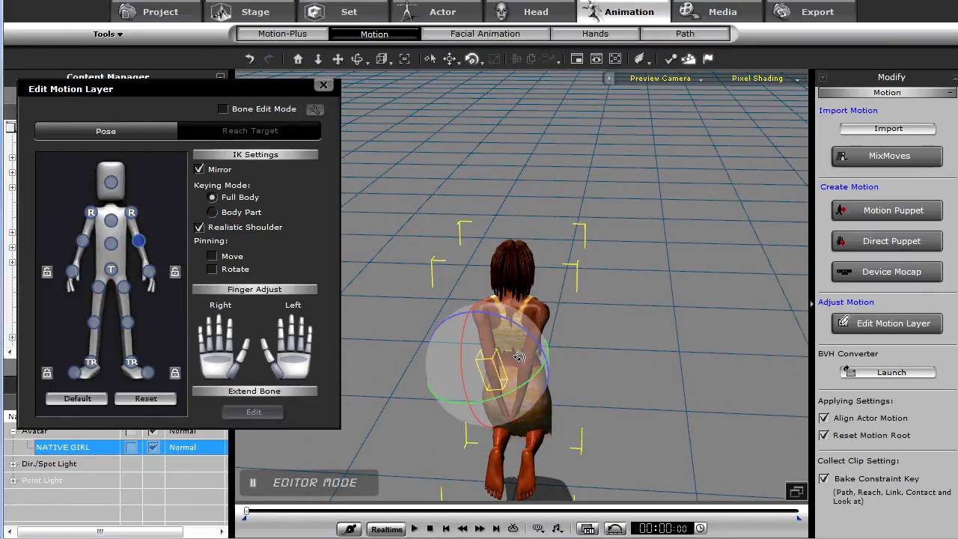
{"action": "left_click_drag", "start_coordinate": [537, 346], "coordinate": [542, 354]}
{"action": "right_click_drag", "start_coordinate": [584, 329], "coordinate": [627, 382]}
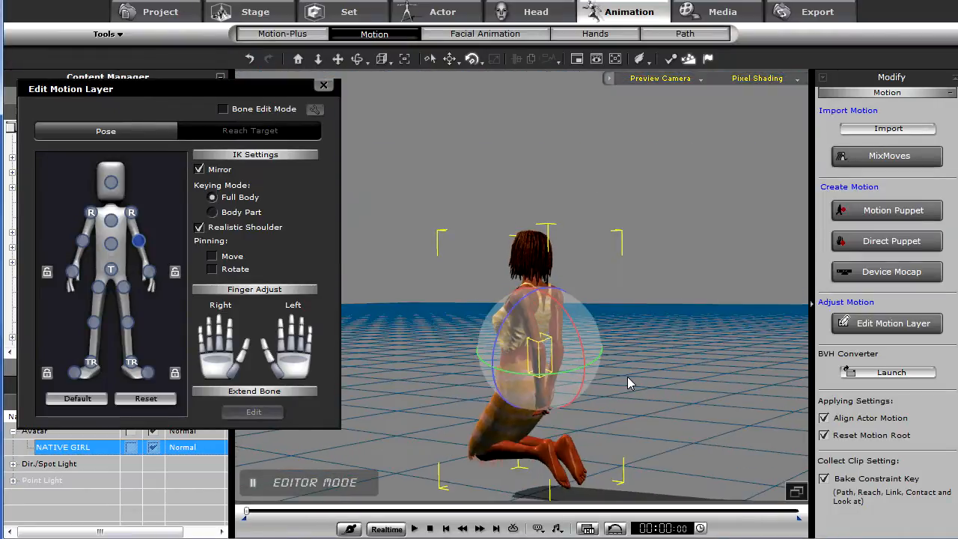
{"action": "left_click_drag", "start_coordinate": [584, 356], "coordinate": [584, 329]}
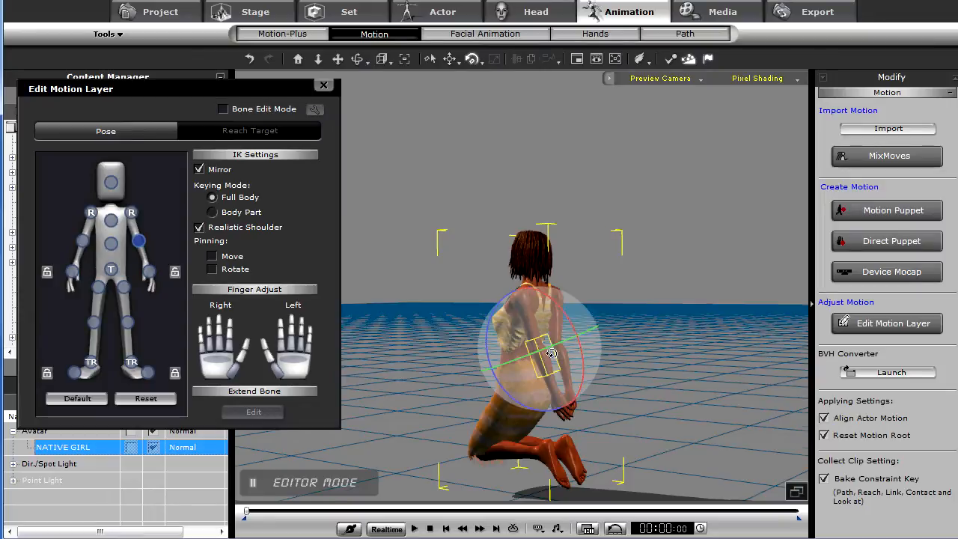
{"action": "right_click_drag", "start_coordinate": [586, 330], "coordinate": [654, 363]}
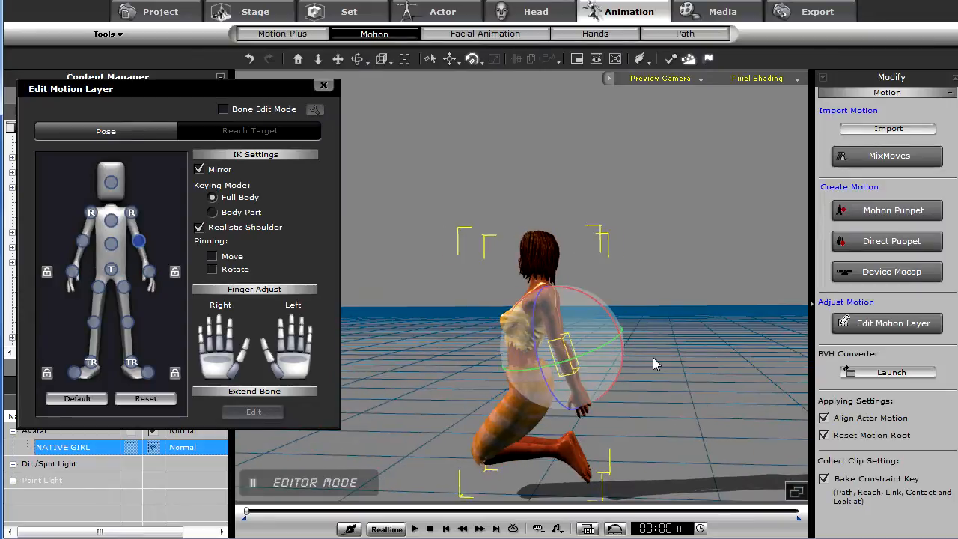
- Select the hand effector and move the hands behind the lower back
{"action": "left_click", "coordinate": [132, 213]}
{"action": "mouse_move", "coordinate": [603, 295]}
{"action": "left_mouse_down"}
{"action": "mouse_move", "coordinate": [603, 303]}
{"action": "mouse_move", "coordinate": [602, 295]}
{"action": "left_mouse_up"}
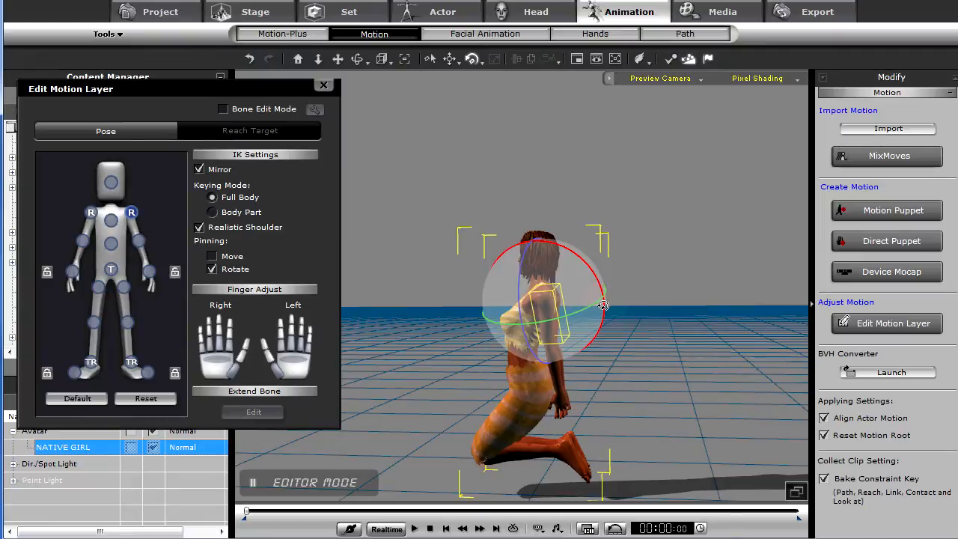
{"action": "left_click", "coordinate": [150, 273]}
{"action": "left_click_drag", "start_coordinate": [566, 403], "coordinate": [563, 388]}
{"action": "right_click_drag", "start_coordinate": [594, 393], "coordinate": [173, 365]}
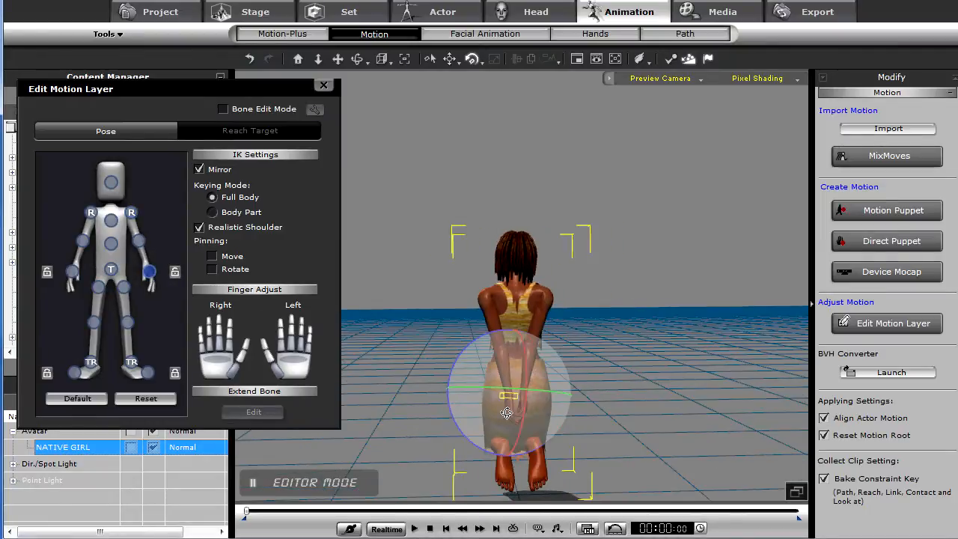
{"action": "left_click_drag", "start_coordinate": [571, 405], "coordinate": [531, 420]}
{"action": "key", "text": "w"}
{"action": "key", "text": "e"}
{"action": "key", "text": "w"}
{"action": "left_click_drag", "start_coordinate": [445, 393], "coordinate": [450, 393]}
{"action": "right_click_drag", "start_coordinate": [464, 395], "coordinate": [535, 398], "text": "alt"}
{"action": "left_click_drag", "start_coordinate": [506, 397], "coordinate": [570, 377], "text": "alt"}
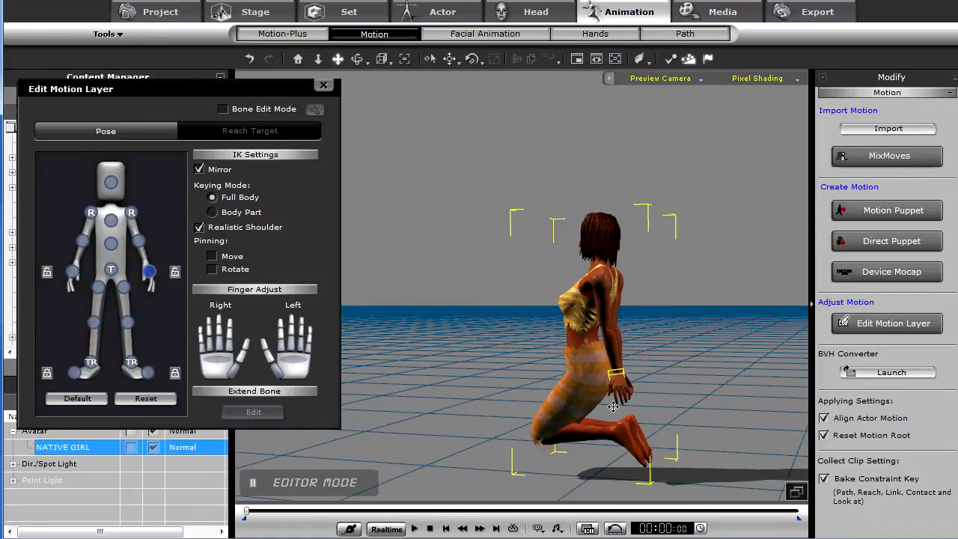
- Lower the hands so they rest on the backs of the thighs
{"action": "scroll", "coordinate": [613, 406], "scroll_direction": "up", "scroll_amount": 5}
{"action": "left_click_drag", "start_coordinate": [619, 428], "coordinate": [584, 351], "text": "alt"}
{"action": "right_click_drag", "start_coordinate": [584, 350], "coordinate": [706, 352], "text": "alt"}
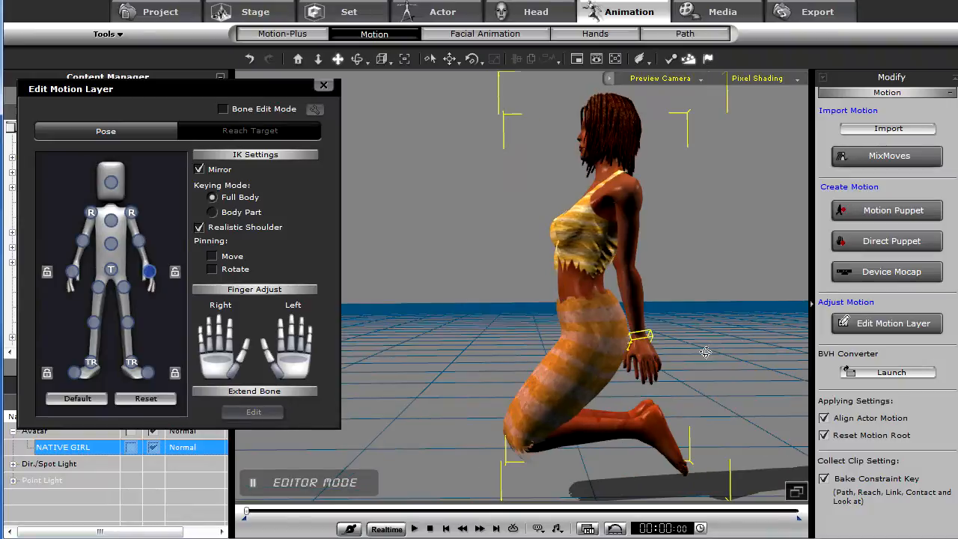
{"action": "left_click_drag", "start_coordinate": [583, 330], "coordinate": [580, 352], "text": "alt"}
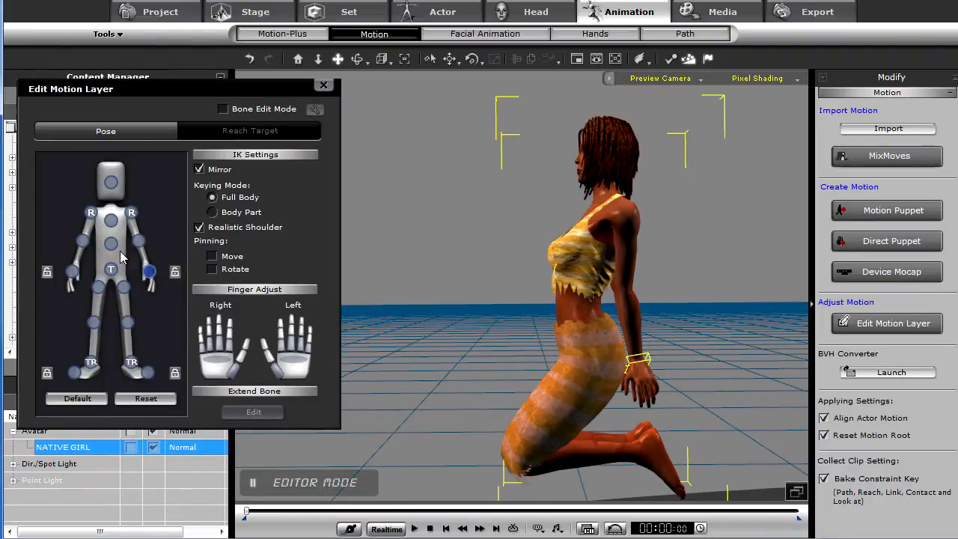
- Select the chest and rotate it to straighten the upper body
{"action": "left_click", "coordinate": [111, 244]}
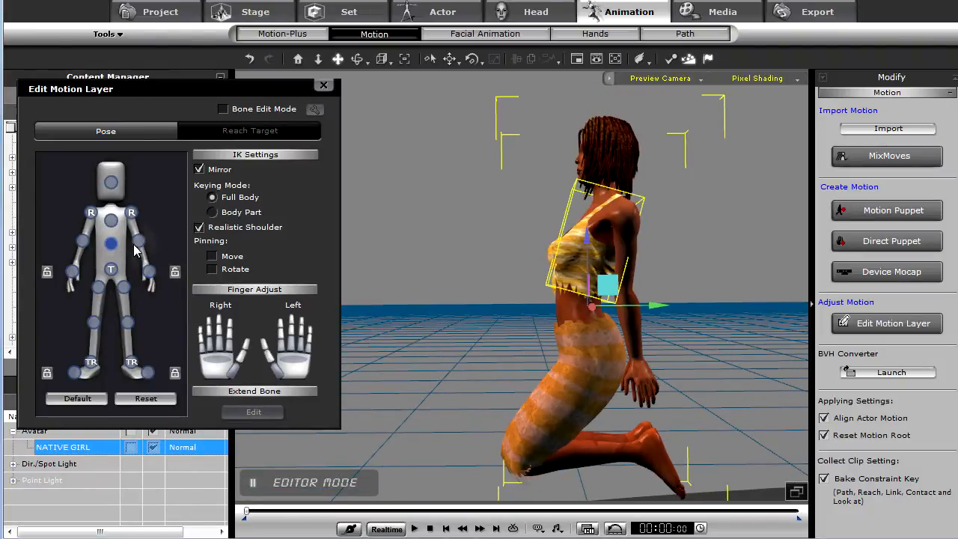
{"action": "key", "text": "e"}
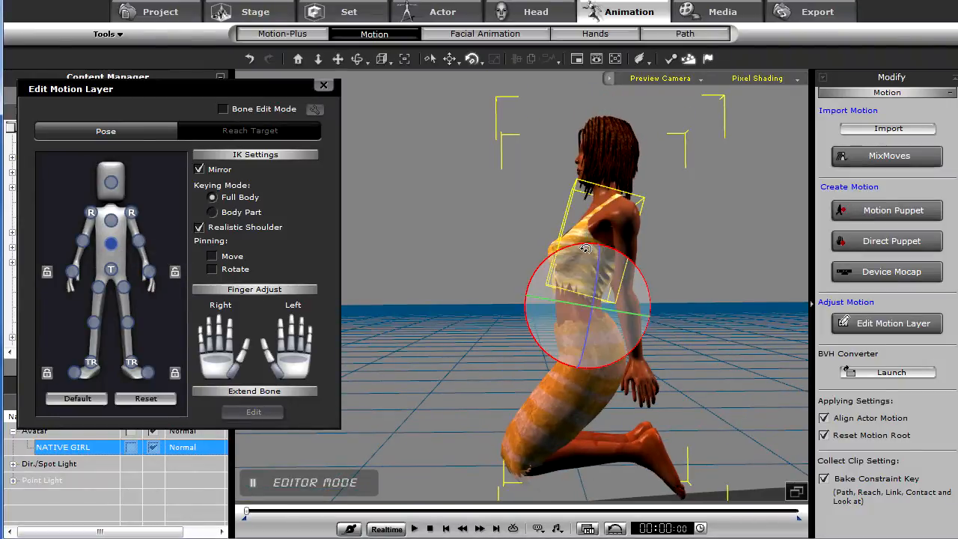
{"action": "left_click_drag", "start_coordinate": [555, 255], "coordinate": [452, 235]}
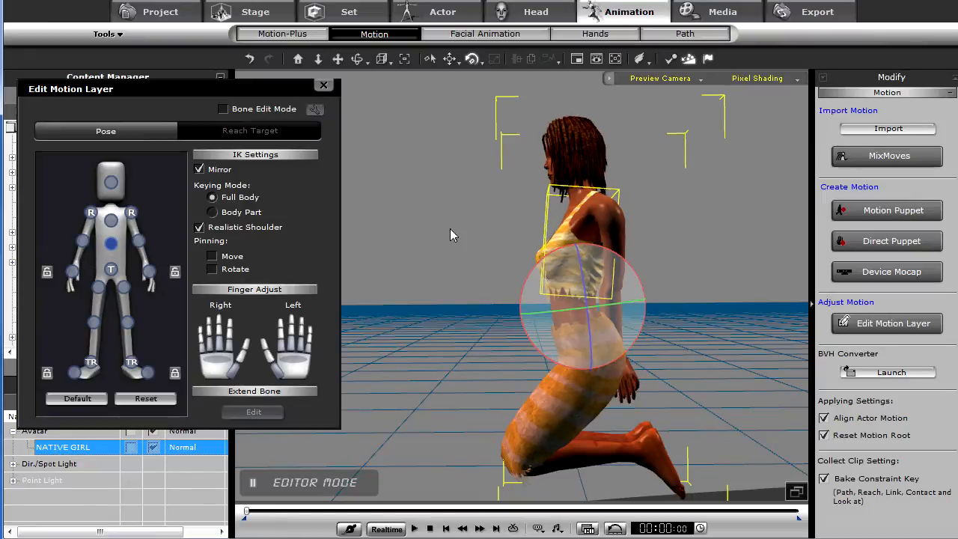
- Rotate the shoulders to adjust the angle of the arms behind the back
{"action": "left_click", "coordinate": [134, 215]}
{"action": "left_click_drag", "start_coordinate": [640, 264], "coordinate": [645, 258]}
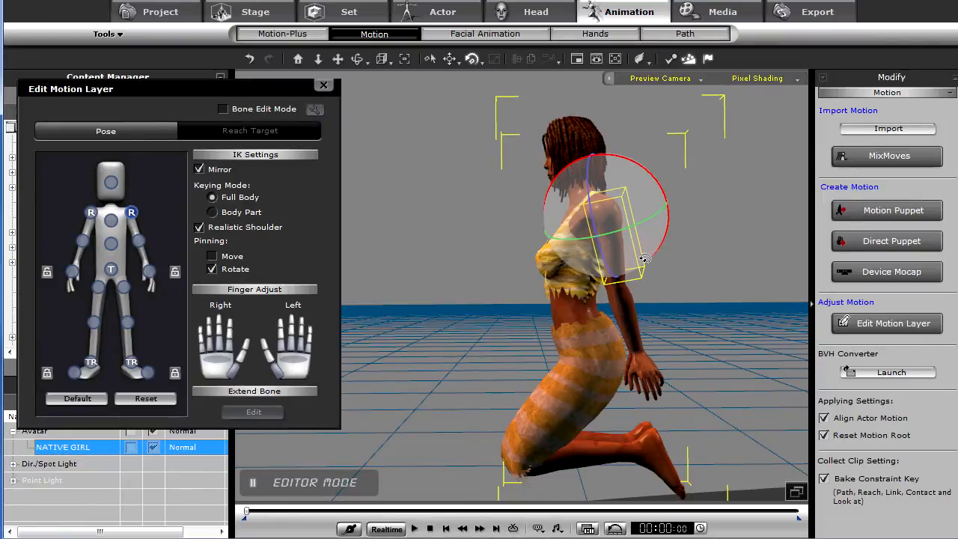
{"action": "right_click_drag", "start_coordinate": [627, 306], "coordinate": [591, 406]}
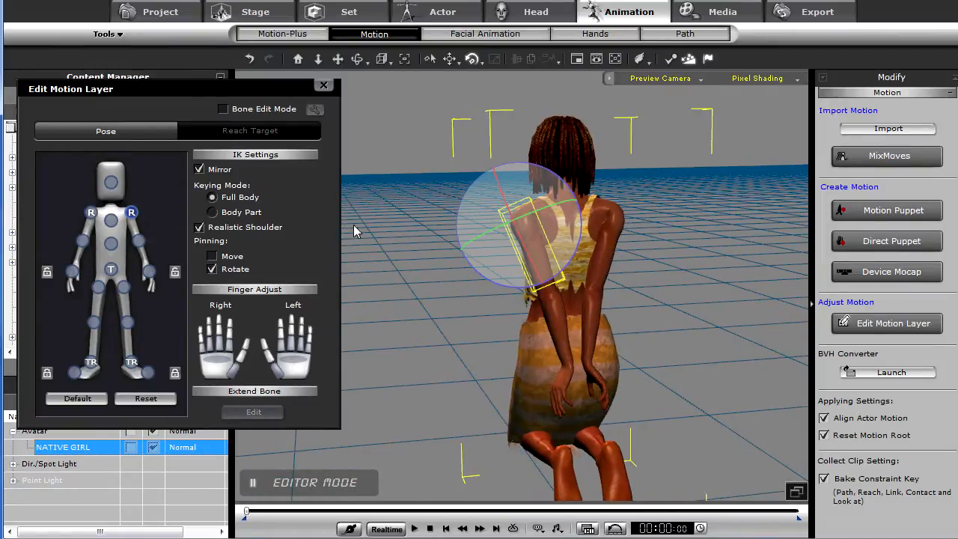
{"action": "right_click_drag", "start_coordinate": [557, 257], "coordinate": [438, 327]}
{"action": "left_click", "coordinate": [473, 225]}
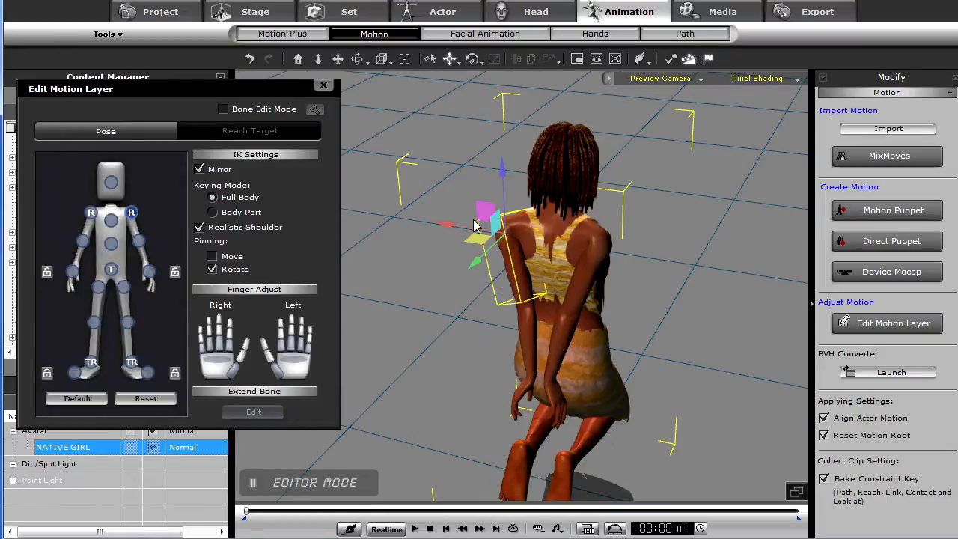
{"action": "left_click_drag", "start_coordinate": [475, 259], "coordinate": [478, 256]}
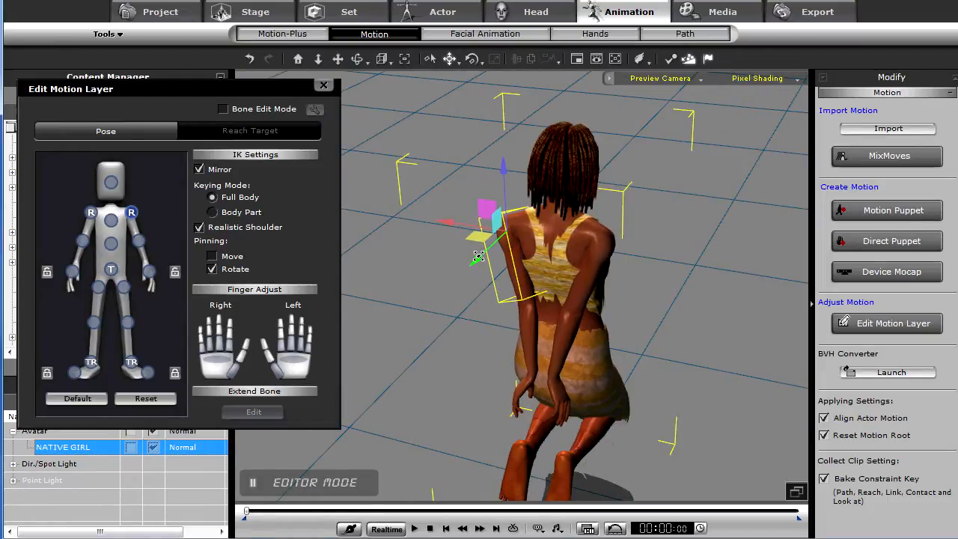
{"action": "key", "text": "e"}
{"action": "left_click_drag", "start_coordinate": [546, 255], "coordinate": [546, 257]}
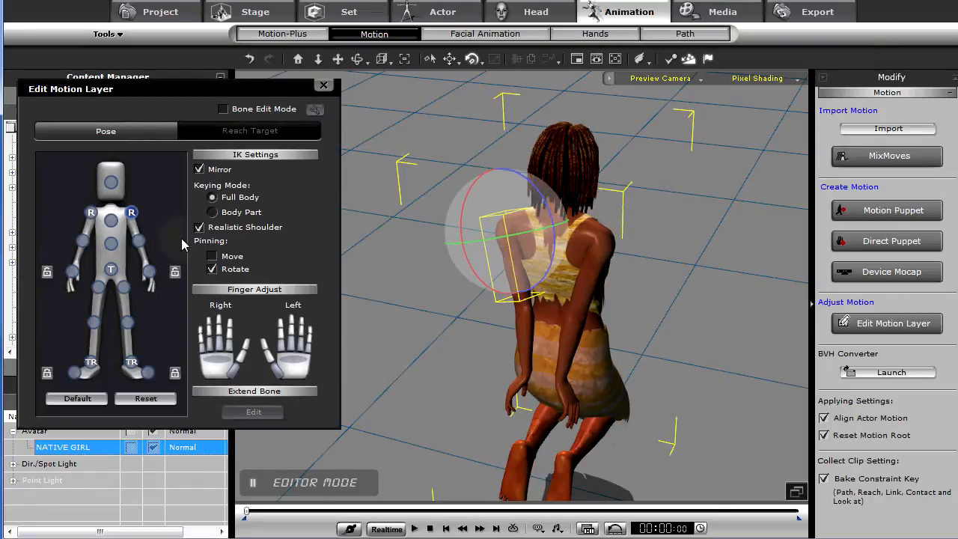
- Rotate the elbows to refine the forearms, then close the Edit Motion Layer
{"action": "left_click", "coordinate": [138, 240]}
{"action": "left_click_drag", "start_coordinate": [560, 328], "coordinate": [554, 324]}
{"action": "right_click_drag", "start_coordinate": [520, 339], "coordinate": [639, 302]}
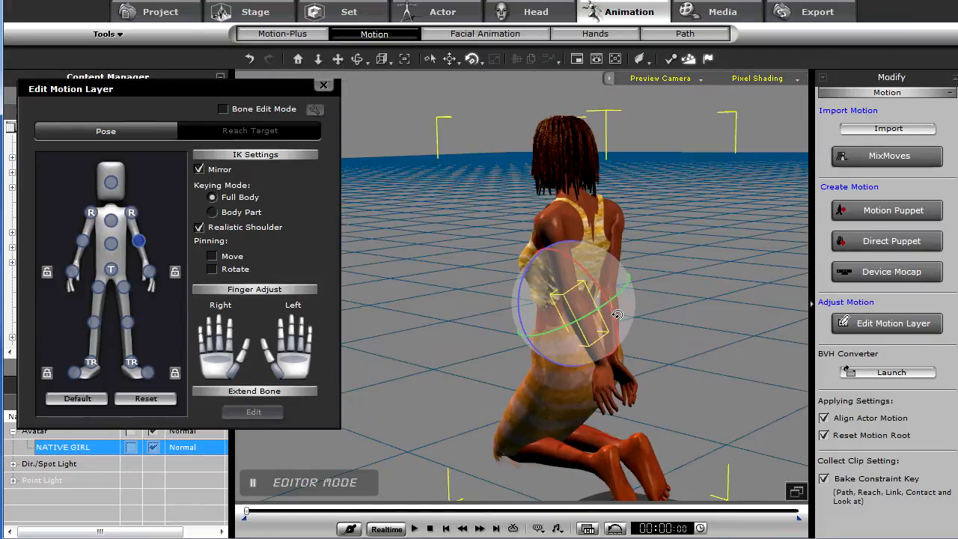
{"action": "right_click_drag", "start_coordinate": [614, 312], "coordinate": [630, 241]}
{"action": "left_click_drag", "start_coordinate": [648, 289], "coordinate": [649, 281]}
{"action": "right_click_drag", "start_coordinate": [674, 332], "coordinate": [501, 317]}
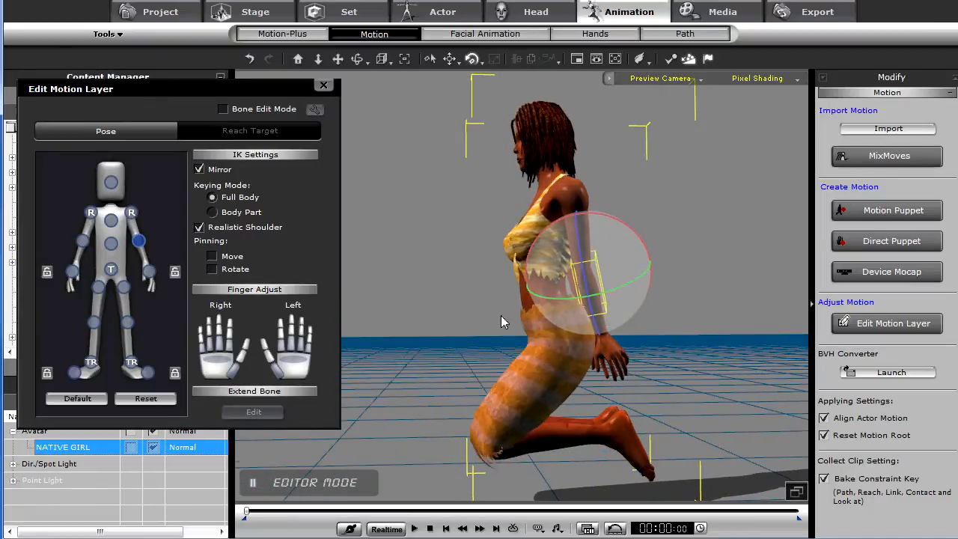
{"action": "left_click", "coordinate": [324, 85]}
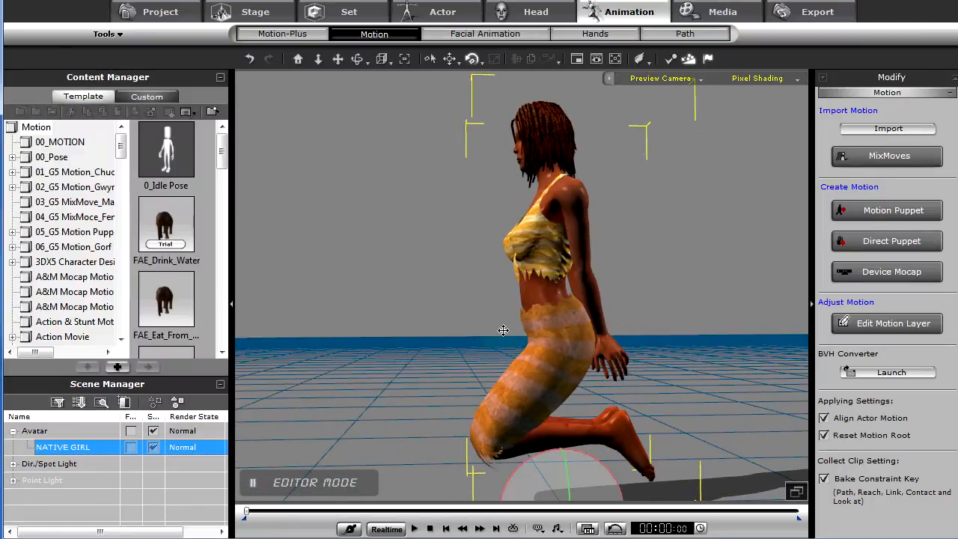
- Move the character down so the knees rest on the floor
{"action": "scroll", "coordinate": [503, 331], "scroll_direction": "down", "scroll_amount": 3}
{"action": "key", "text": "w"}
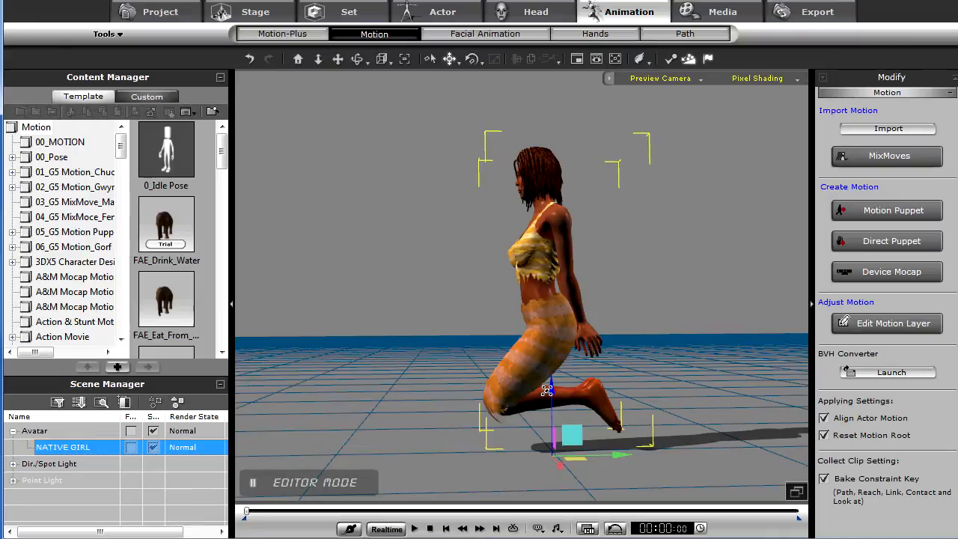
{"action": "left_click_drag", "start_coordinate": [550, 386], "coordinate": [548, 420]}
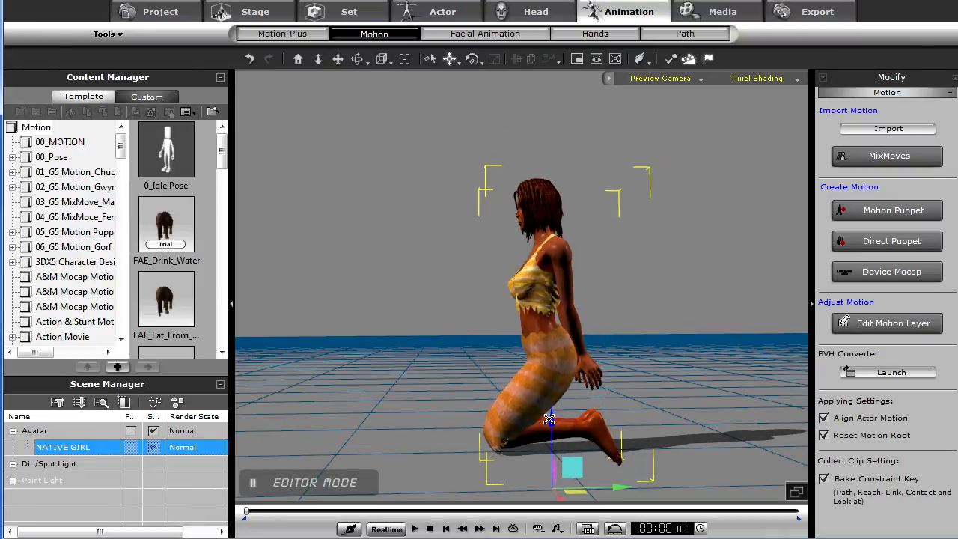
- Reopen the Edit Motion Layer, rotate a foot slightly to settle it on the floor, and close the layer
{"action": "left_click", "coordinate": [891, 324]}
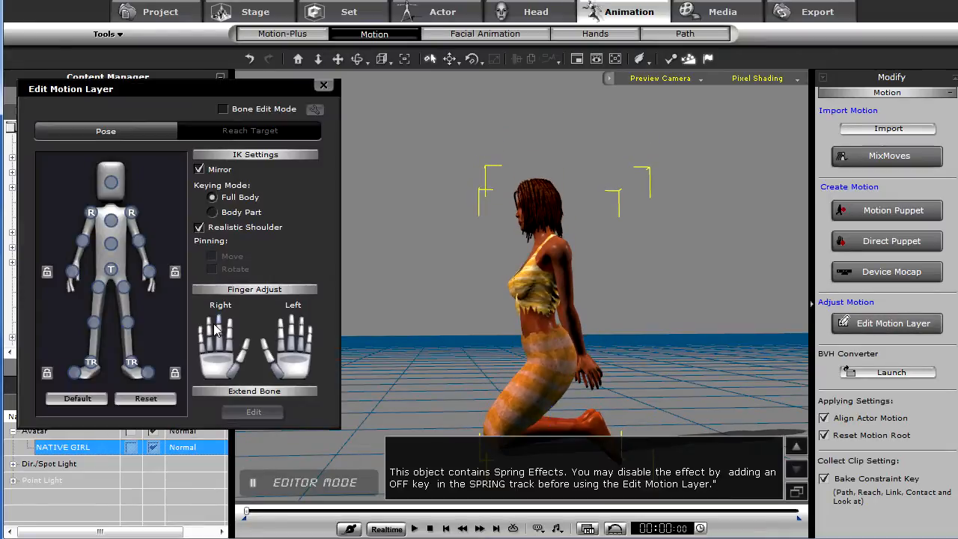
{"action": "left_click", "coordinate": [132, 363]}
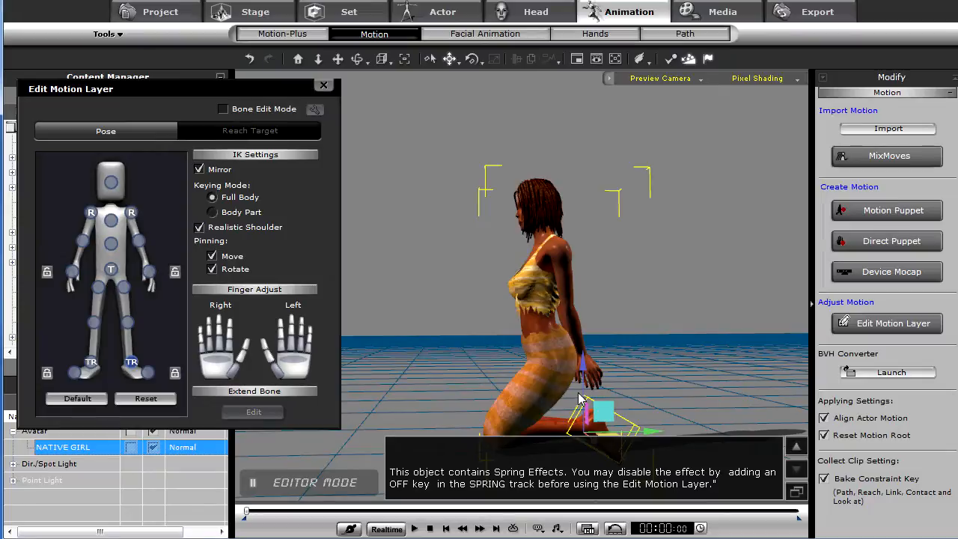
{"action": "key", "text": "e"}
{"action": "left_click_drag", "start_coordinate": [641, 422], "coordinate": [639, 412]}
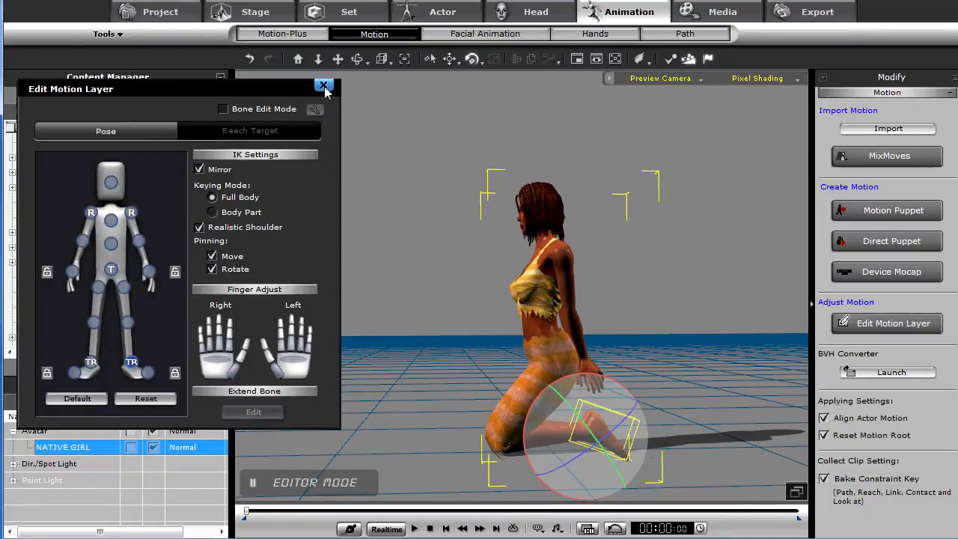
{"action": "left_click", "coordinate": [325, 88]}
- Open the Direct Puppet panel and select the head as the body part to puppeteer
{"action": "right_click_drag", "start_coordinate": [443, 261], "coordinate": [513, 245]}
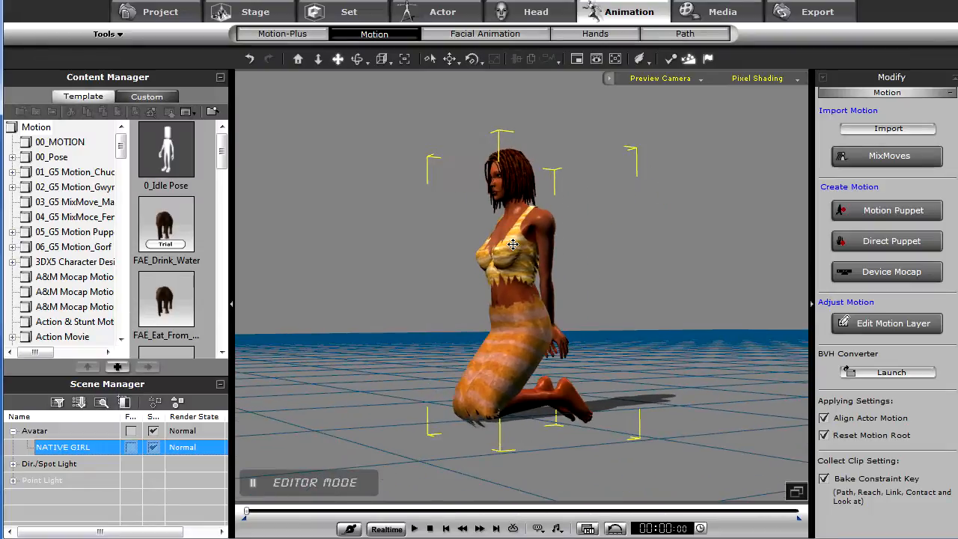
{"action": "right_click_drag", "start_coordinate": [607, 302], "coordinate": [620, 345]}
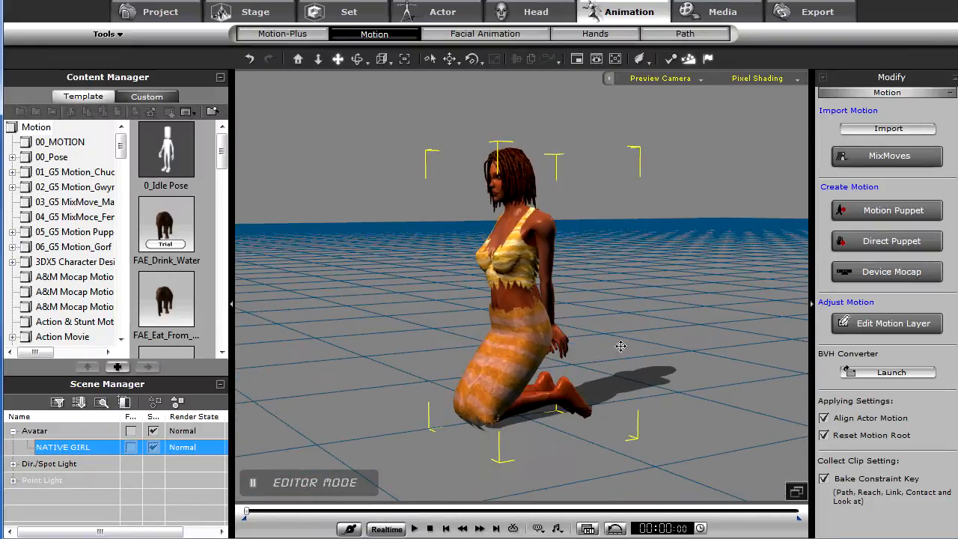
{"action": "scroll", "coordinate": [595, 336], "scroll_direction": "up", "scroll_amount": 3}
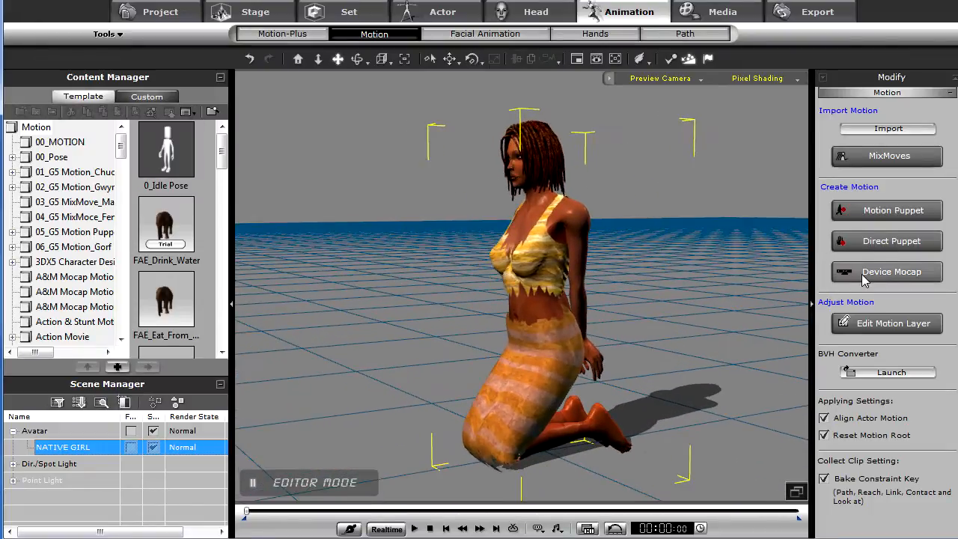
{"action": "left_click", "coordinate": [891, 271]}
{"action": "left_click", "coordinate": [957, 162]}
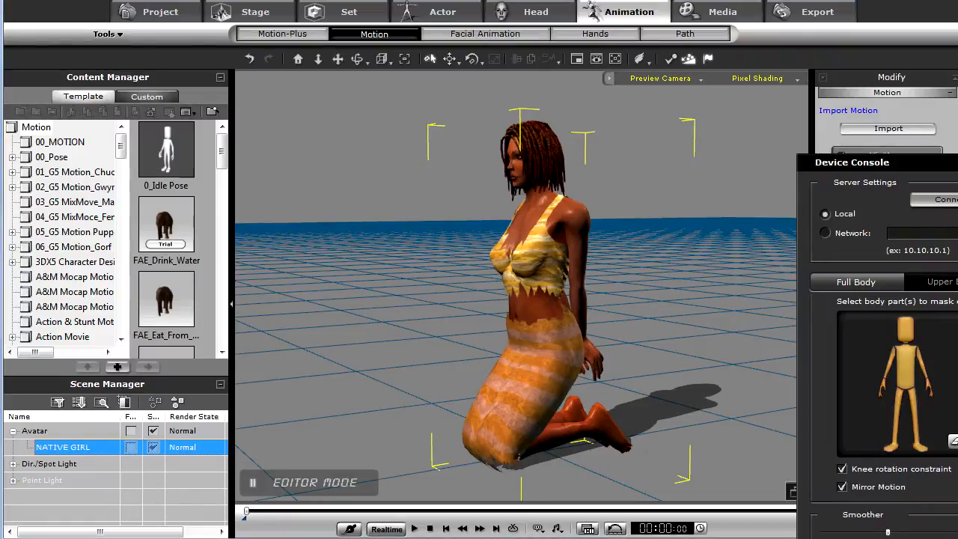
{"action": "left_click", "coordinate": [885, 242]}
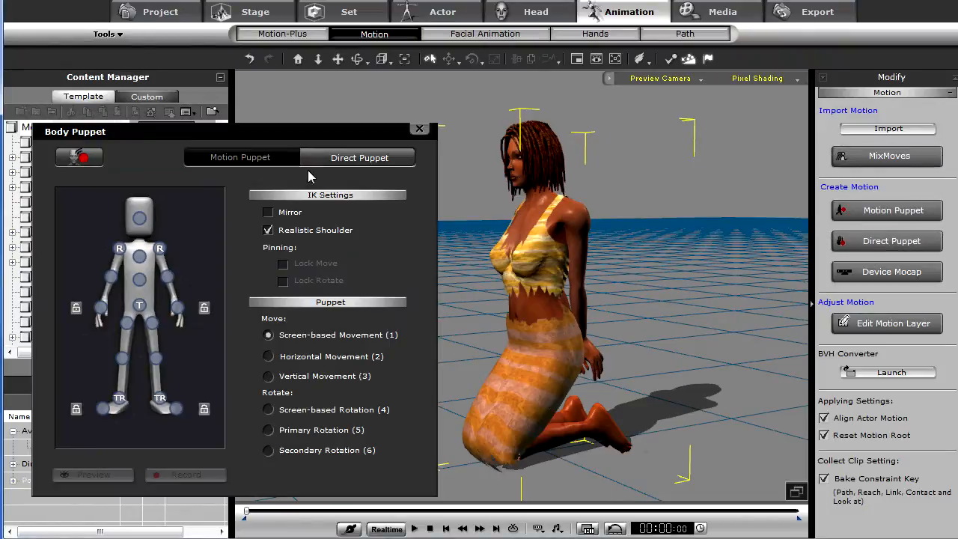
{"action": "left_click", "coordinate": [134, 221]}
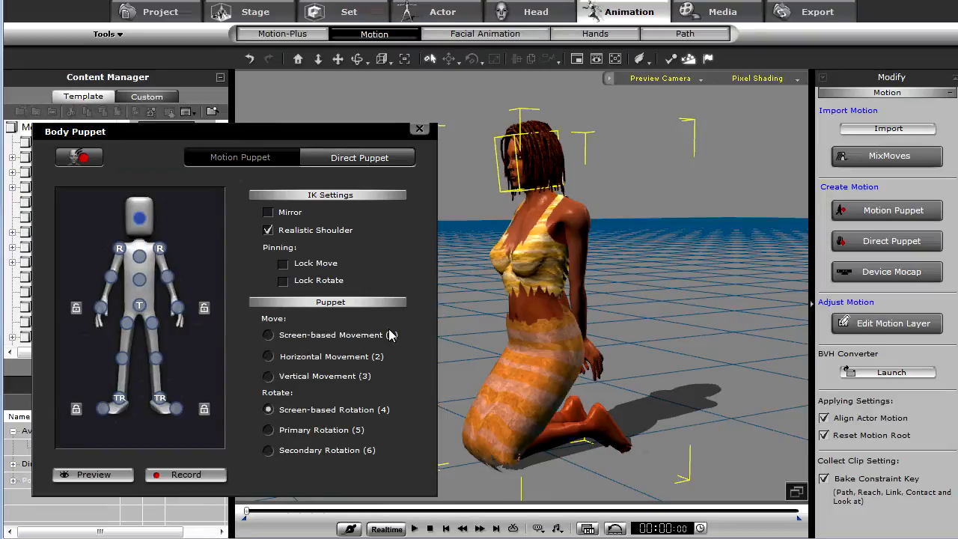
- Preview Direct Puppet motion on the head, chest and pelvis in turn
{"action": "key", "text": "space"}
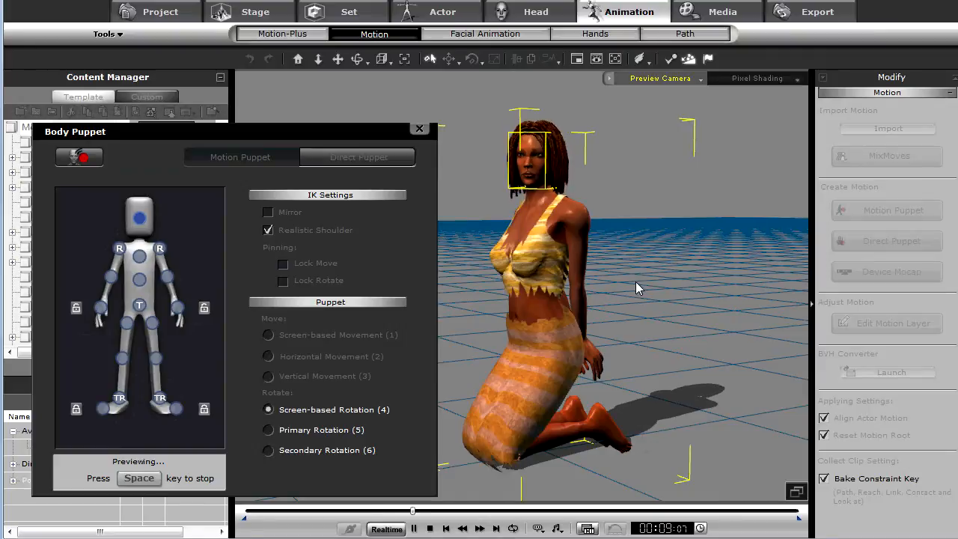
{"action": "key", "text": "space"}
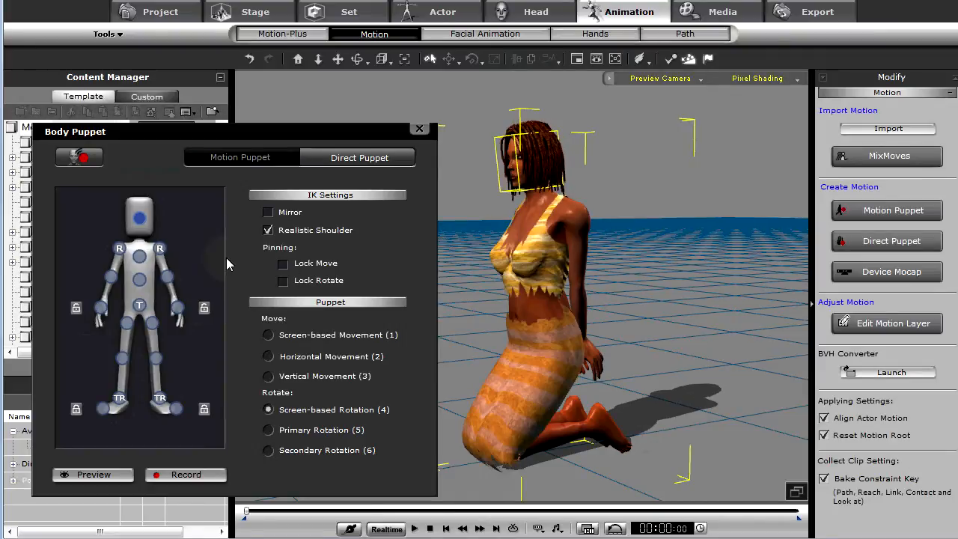
{"action": "left_click", "coordinate": [141, 257]}
{"action": "key", "text": "space"}
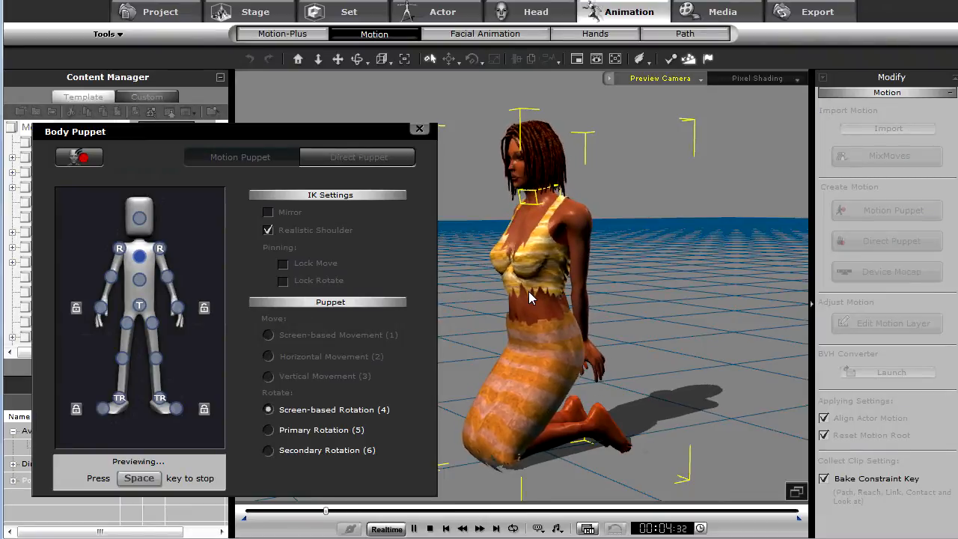
{"action": "key", "text": "space"}
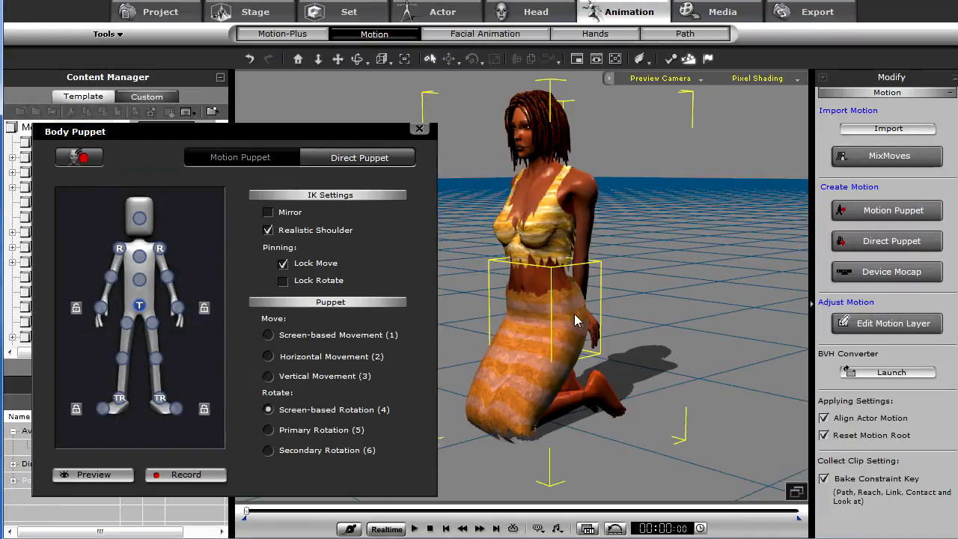
{"action": "key", "text": "space"}
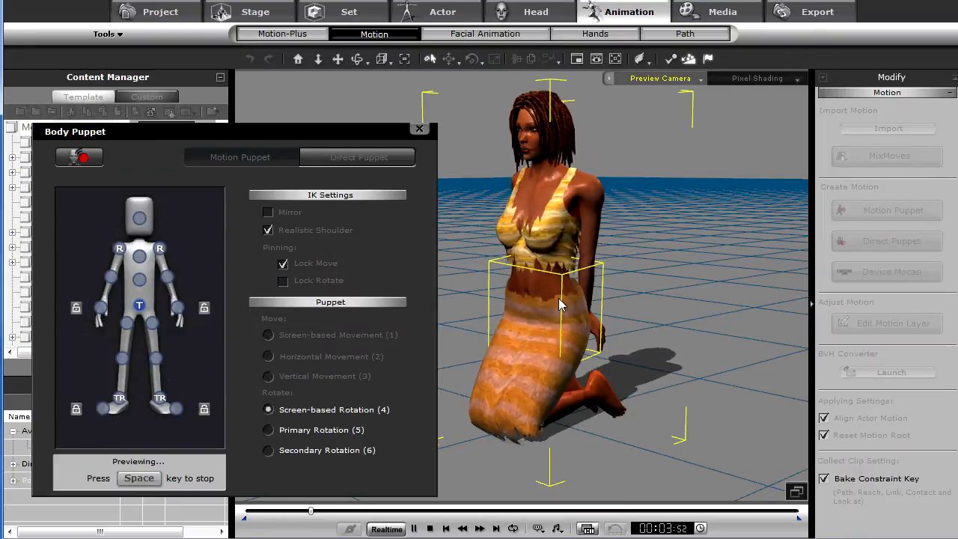
{"action": "key", "text": "space"}
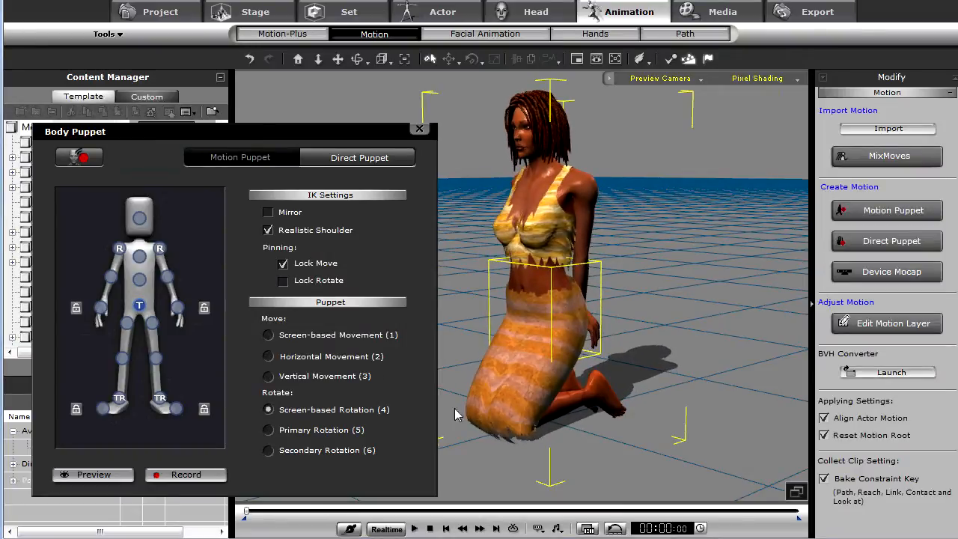
- Pin both knees with Lock Move and Lock Rotate, select the pelvis, and preview its puppet motion
{"action": "left_click", "coordinate": [156, 360]}
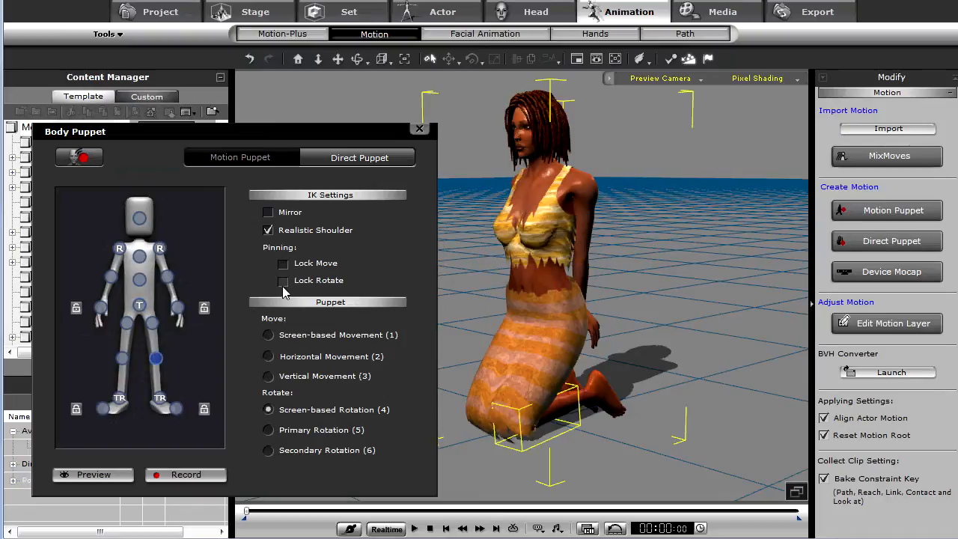
{"action": "left_click", "coordinate": [124, 359]}
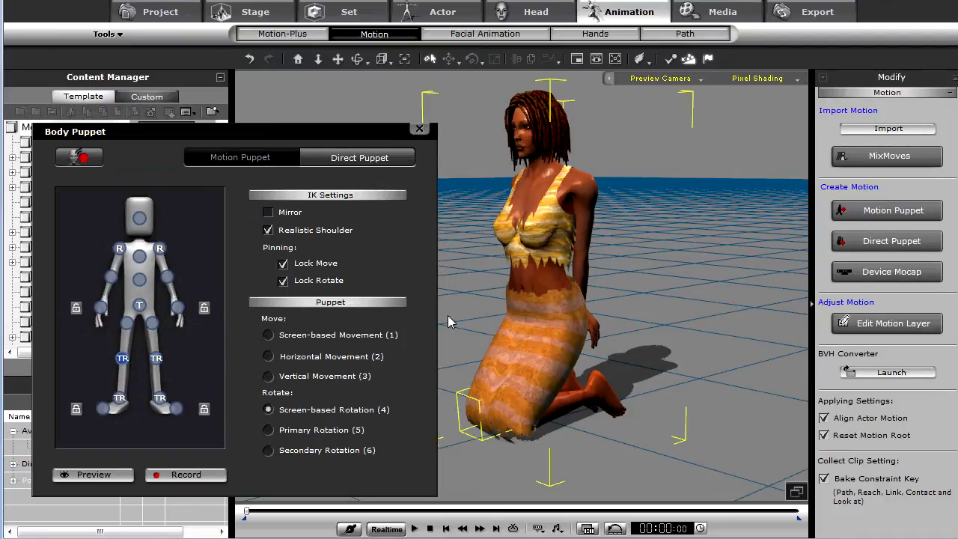
{"action": "left_click", "coordinate": [140, 306]}
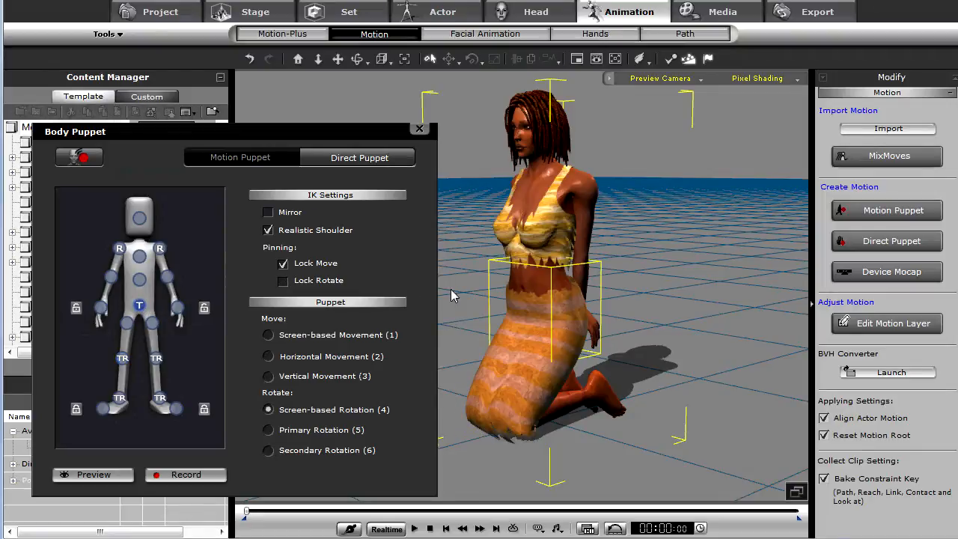
{"action": "key", "text": "space"}
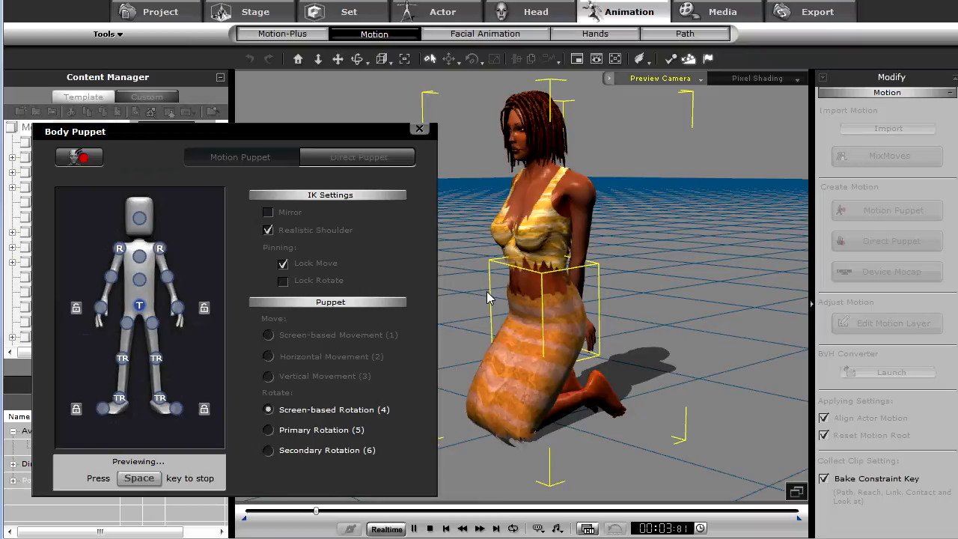
{"action": "key", "text": "space"}
- Play back the scene to check the pose and return to the start frame
{"action": "right_click_drag", "start_coordinate": [515, 320], "coordinate": [545, 360]}
{"action": "middle_click_drag", "start_coordinate": [545, 347], "coordinate": [595, 352]}
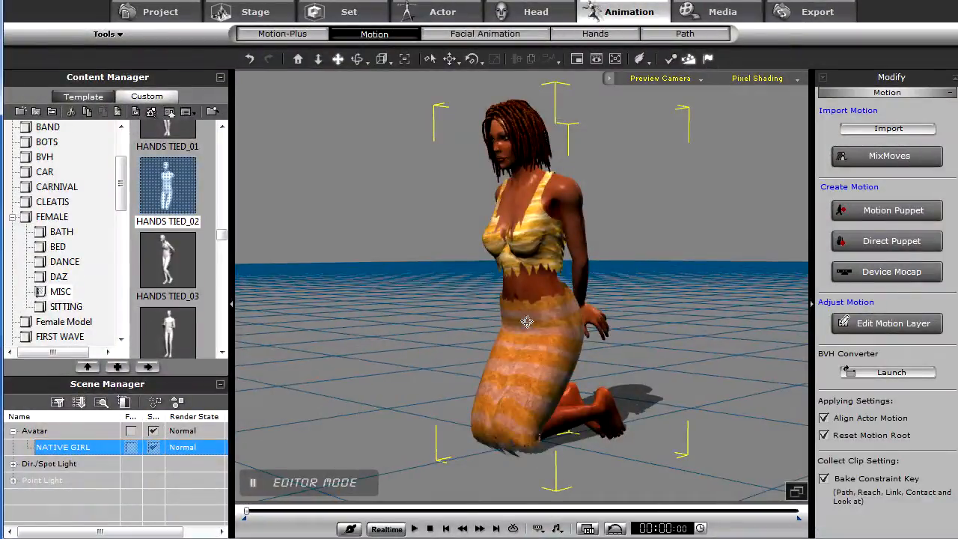
{"action": "right_click_drag", "start_coordinate": [389, 352], "coordinate": [528, 386]}
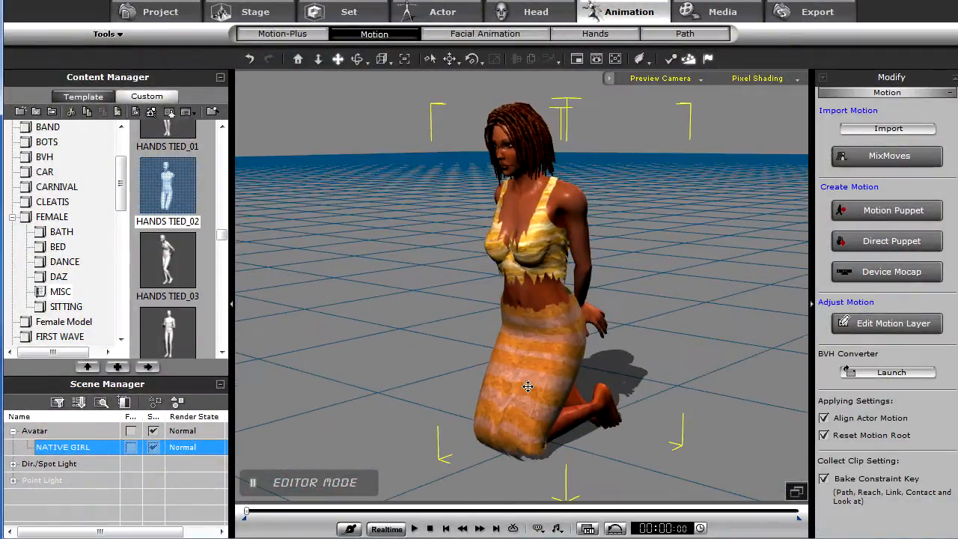
{"action": "key", "text": "space"}
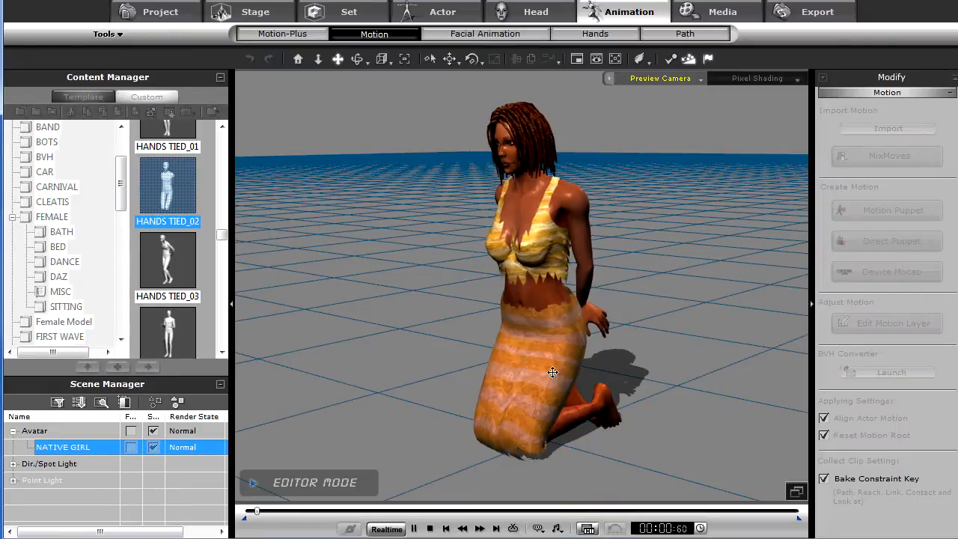
{"action": "right_click_drag", "start_coordinate": [512, 371], "coordinate": [695, 411]}
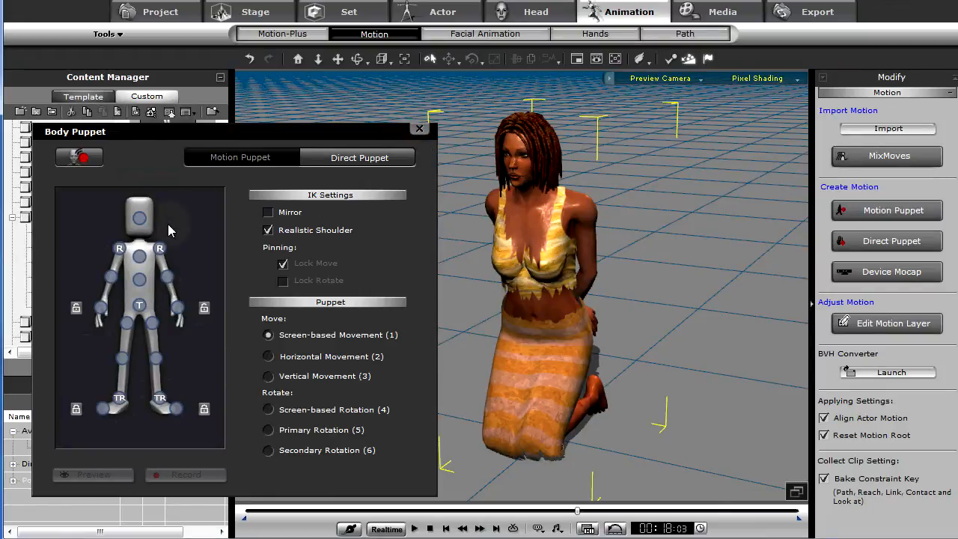
{"action": "left_click", "coordinate": [430, 529]}
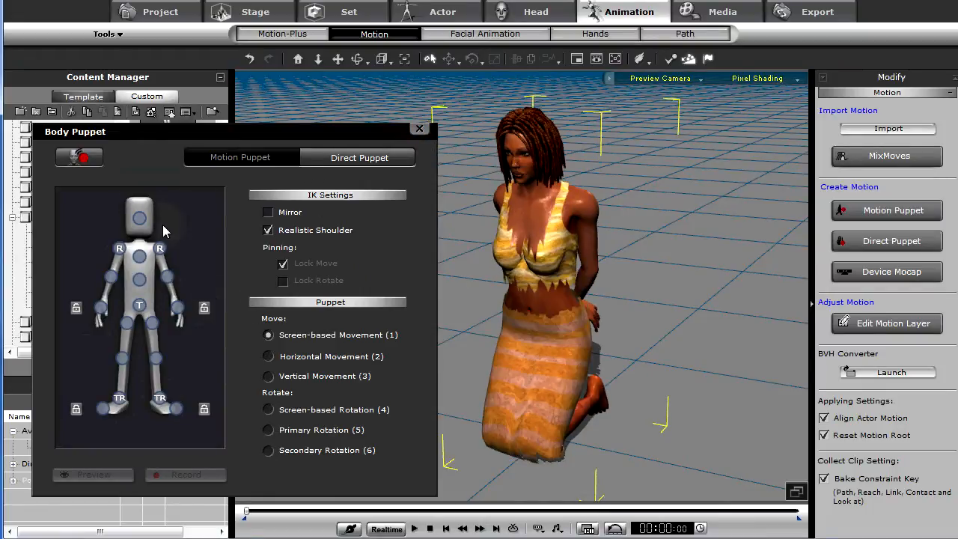
- Select the head, preview it, then record a Direct Puppet head motion
{"action": "left_click", "coordinate": [143, 214]}
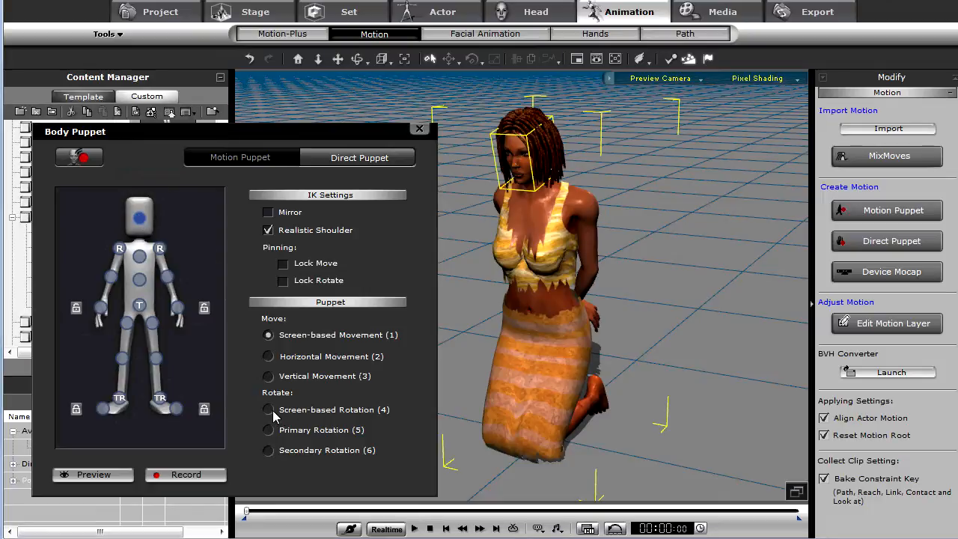
{"action": "key", "text": "space"}
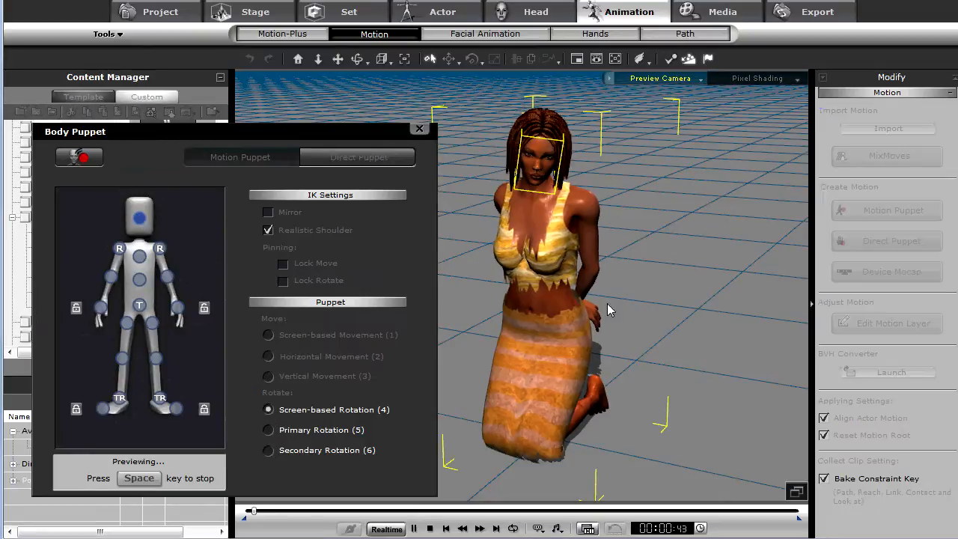
{"action": "key", "text": "space"}
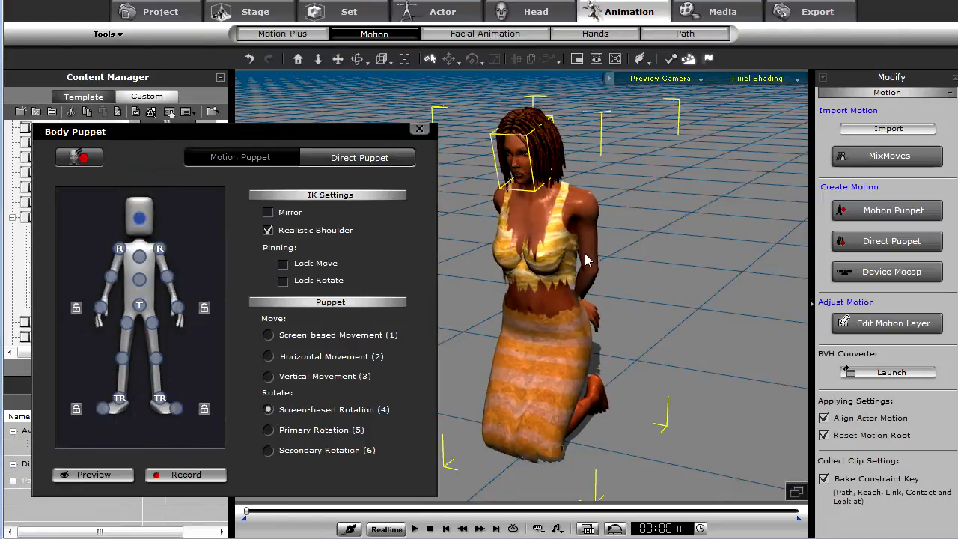
{"action": "left_click", "coordinate": [186, 475]}
{"action": "key", "text": "space"}
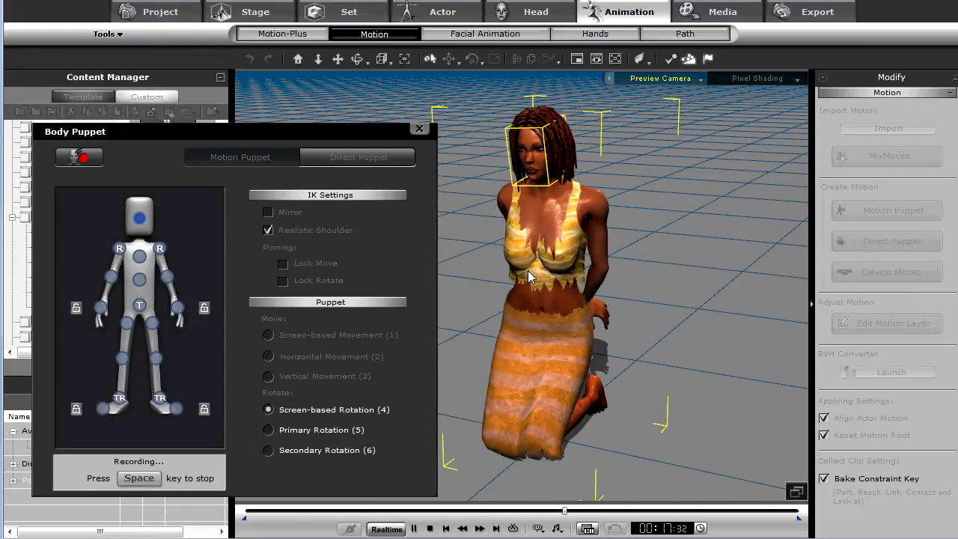
{"action": "key", "text": "space"}
- Close the puppet panel and play back the recorded motion from the start
{"action": "left_click", "coordinate": [419, 129]}
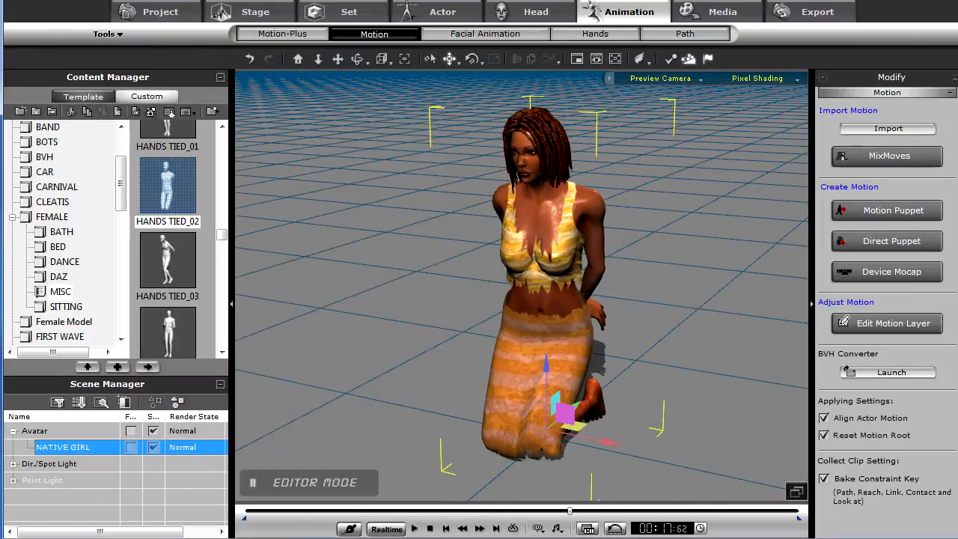
{"action": "left_click", "coordinate": [430, 528]}
{"action": "key", "text": "space"}
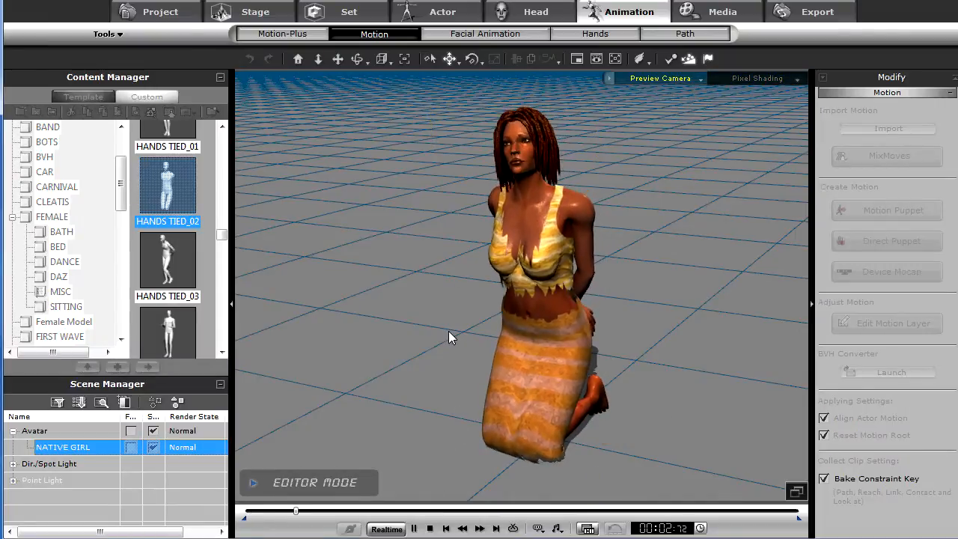
{"action": "key", "text": "space"}
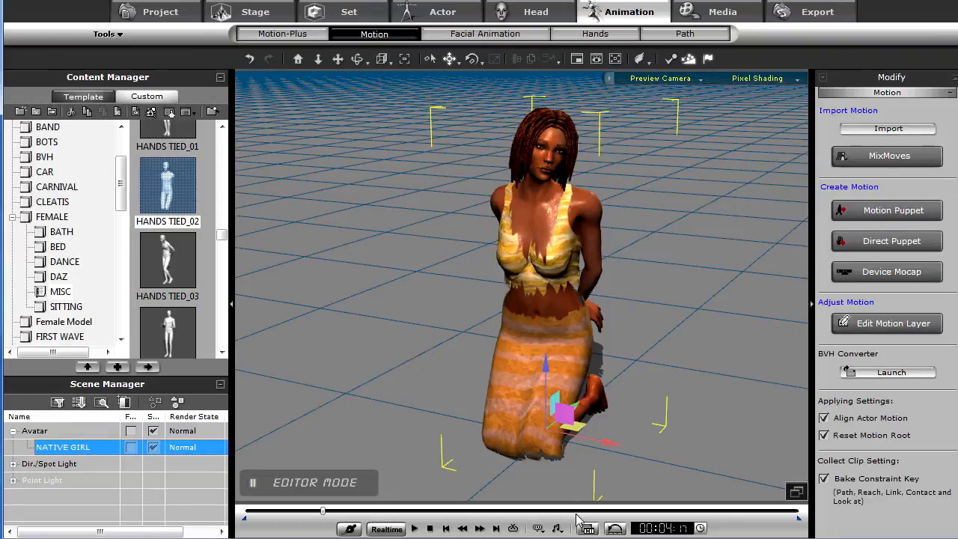
- Open the timeline's motion tracks and mark a collect clip range from the start to about frame 72
{"action": "left_click", "coordinate": [588, 528]}
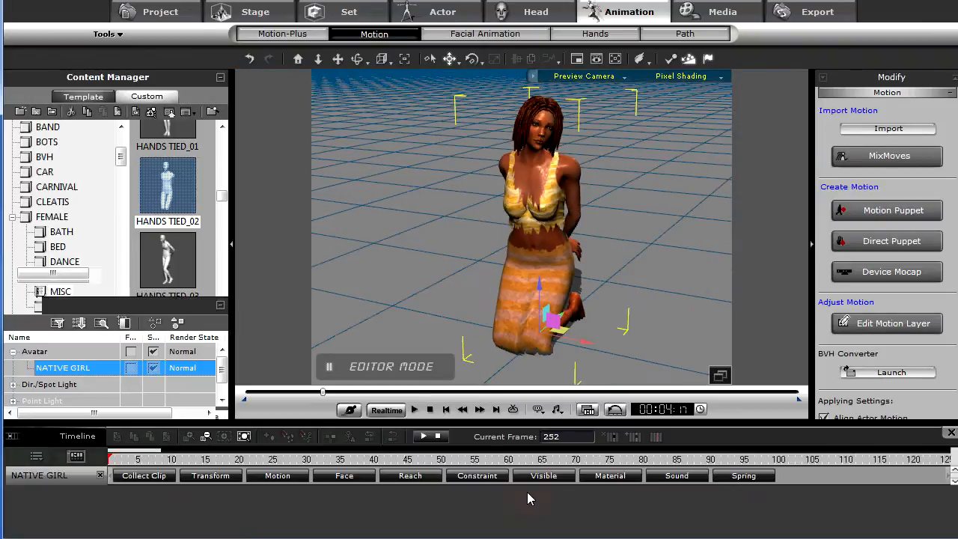
{"action": "left_click", "coordinate": [278, 479]}
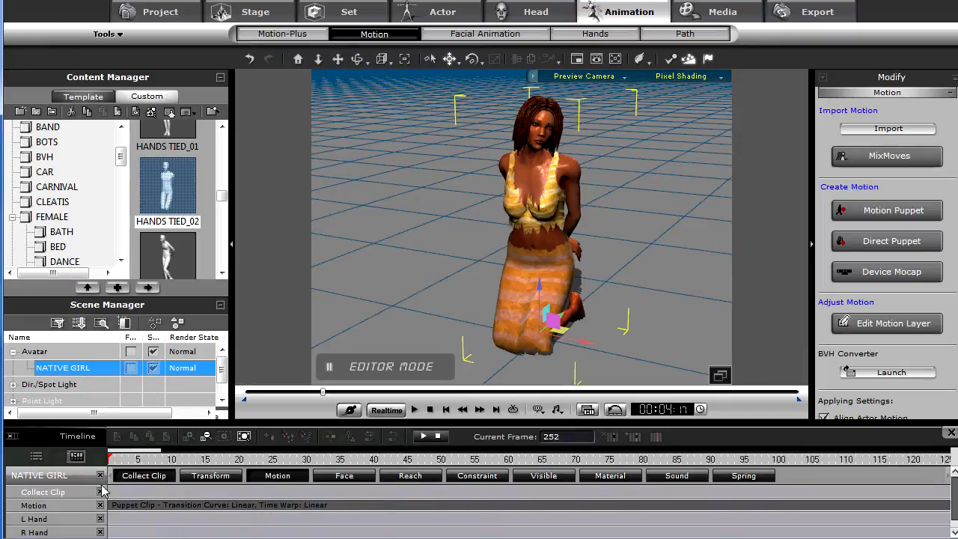
{"action": "left_click_drag", "start_coordinate": [125, 492], "coordinate": [591, 496]}
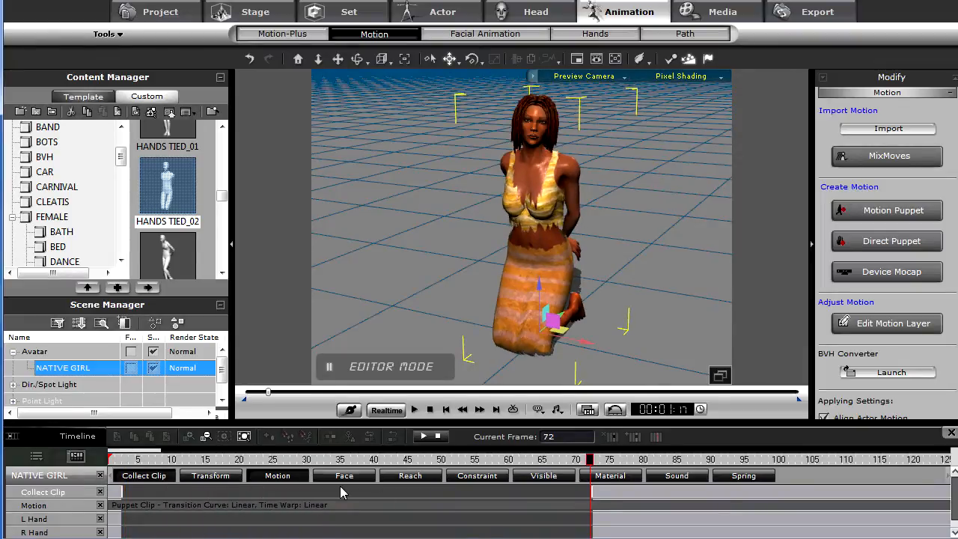
- Try to add the collected motion clip to the library
{"action": "right_click", "coordinate": [342, 491]}
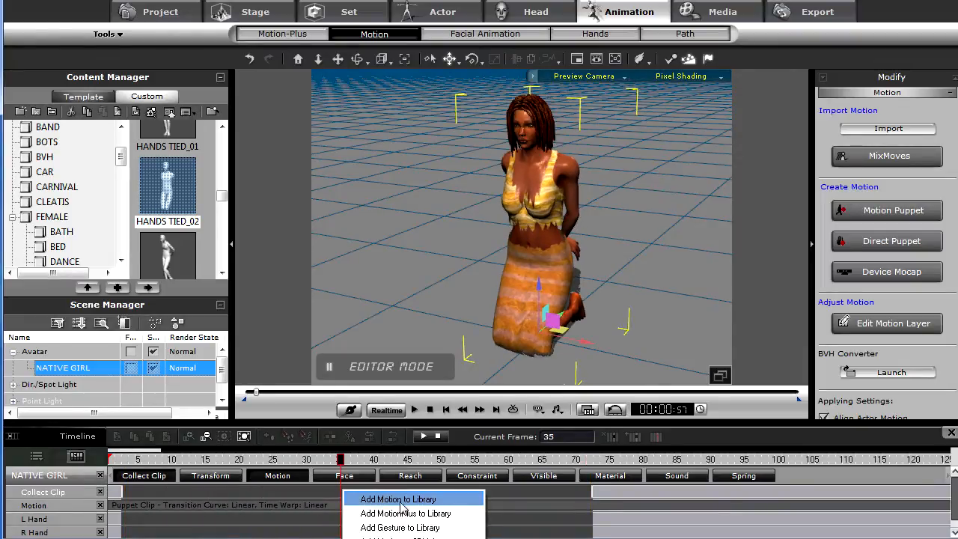
{"action": "left_click", "coordinate": [610, 494]}
{"action": "left_click", "coordinate": [247, 498]}
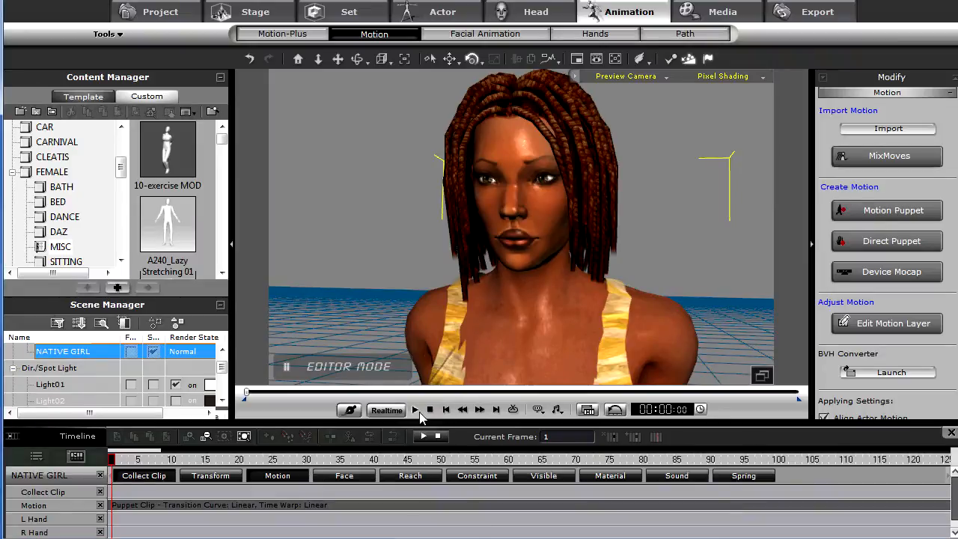
- Play back the animation in the close-up view and stop it at the start
{"action": "left_click", "coordinate": [414, 409]}
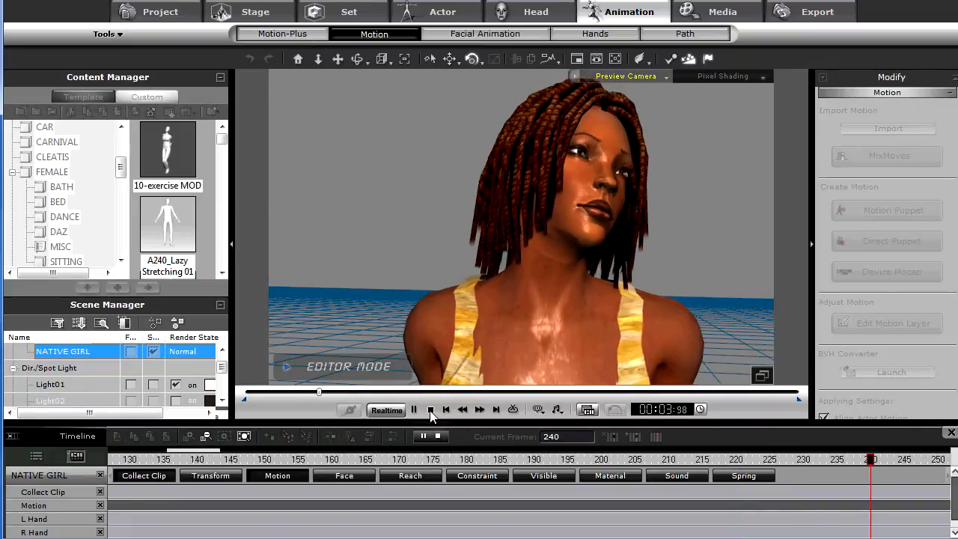
{"action": "left_click", "coordinate": [431, 410]}
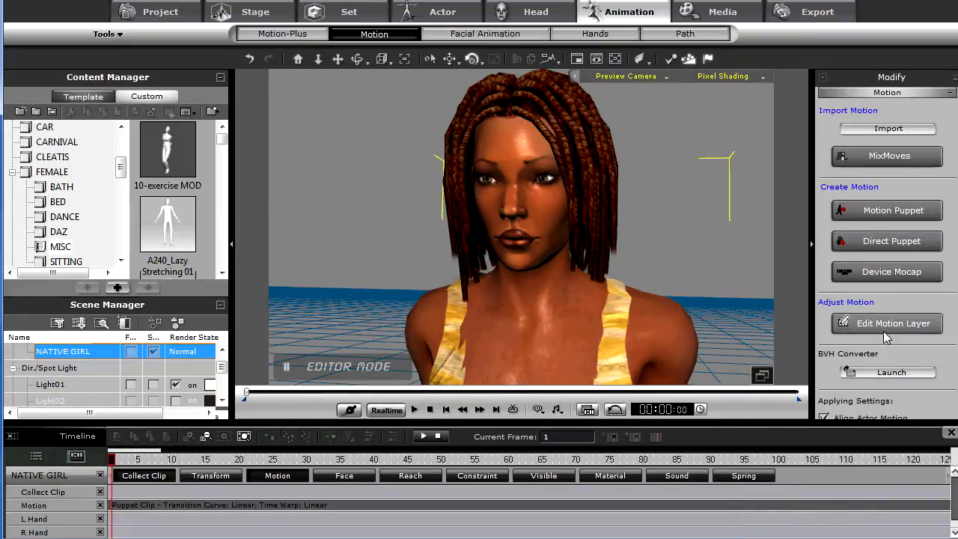
- Open the facial Puppeteering panel and move it beside the viewport
{"action": "left_click", "coordinate": [487, 33]}
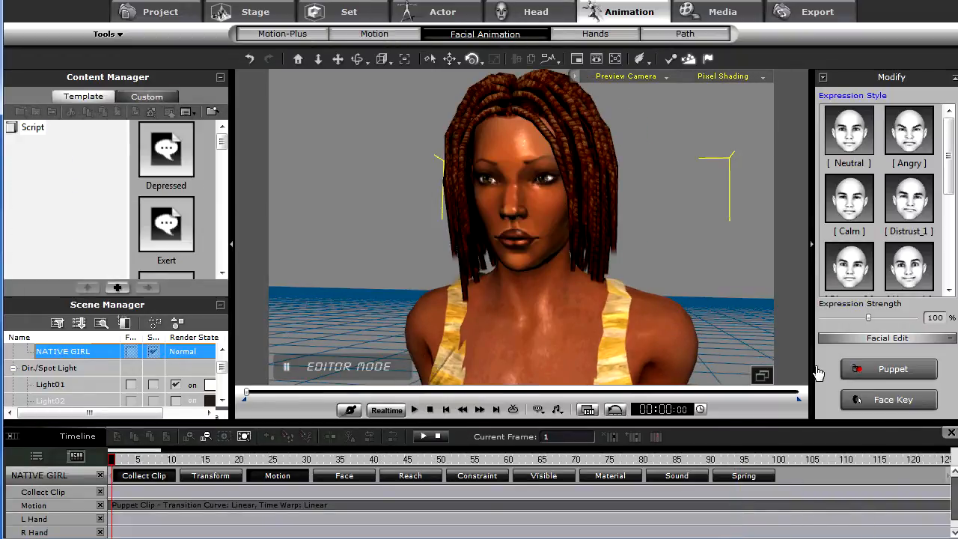
{"action": "left_click", "coordinate": [899, 371]}
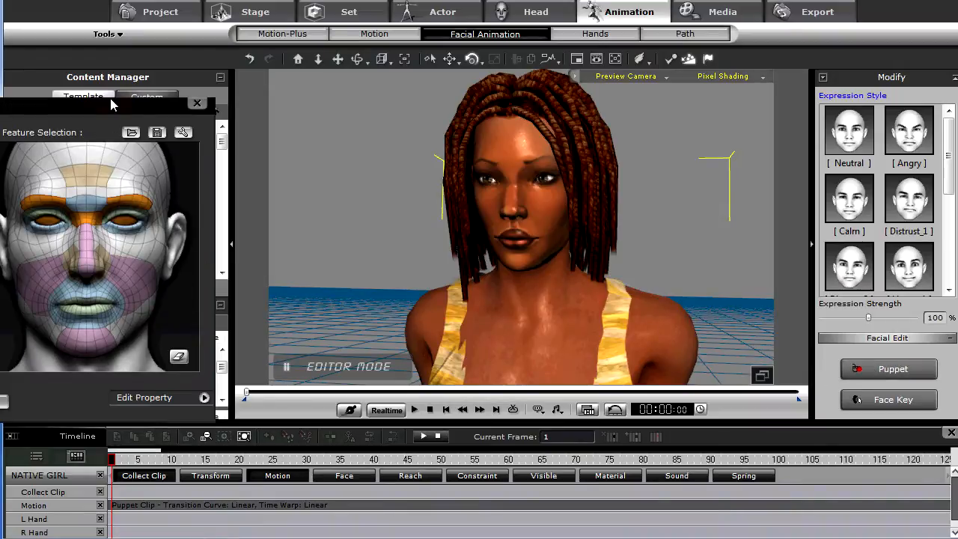
{"action": "left_click_drag", "start_coordinate": [113, 106], "coordinate": [279, 104]}
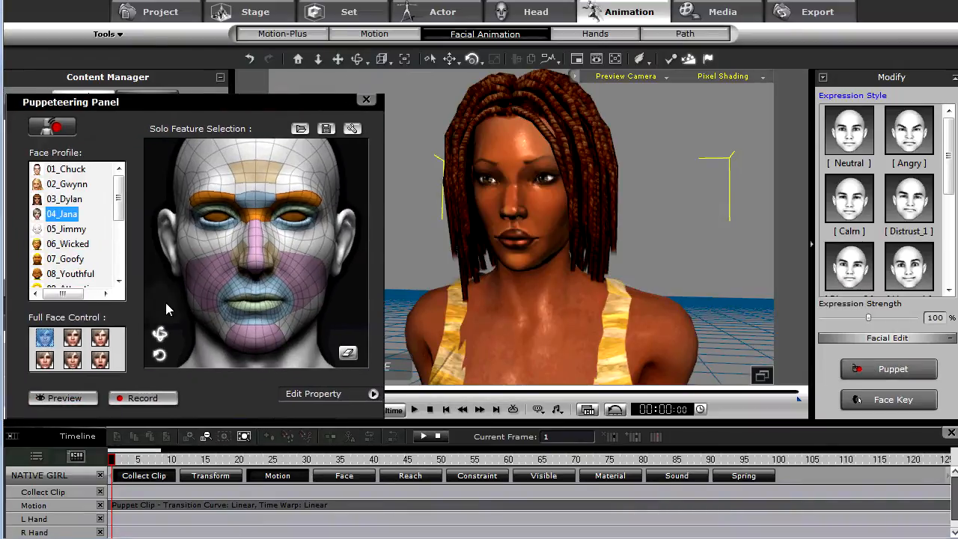
- Compare the 03_Dylan and 04_Jana face profiles, leaving 04_Jana selected
{"action": "left_click", "coordinate": [64, 201]}
{"action": "left_click", "coordinate": [67, 215]}
{"action": "left_click", "coordinate": [66, 201]}
{"action": "left_click", "coordinate": [66, 212]}
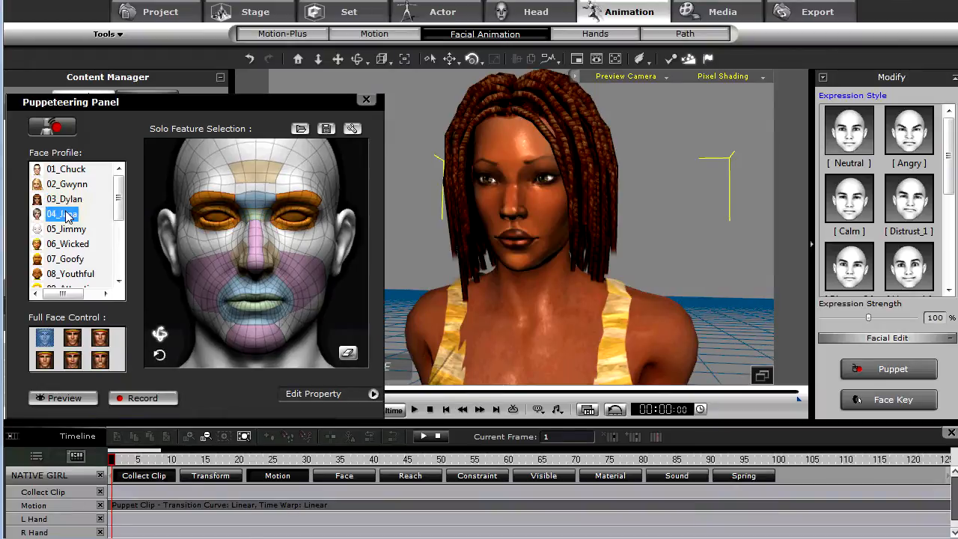
{"action": "left_click", "coordinate": [65, 203]}
{"action": "left_click", "coordinate": [68, 214]}
{"action": "left_click", "coordinate": [66, 200]}
{"action": "left_click", "coordinate": [69, 215]}
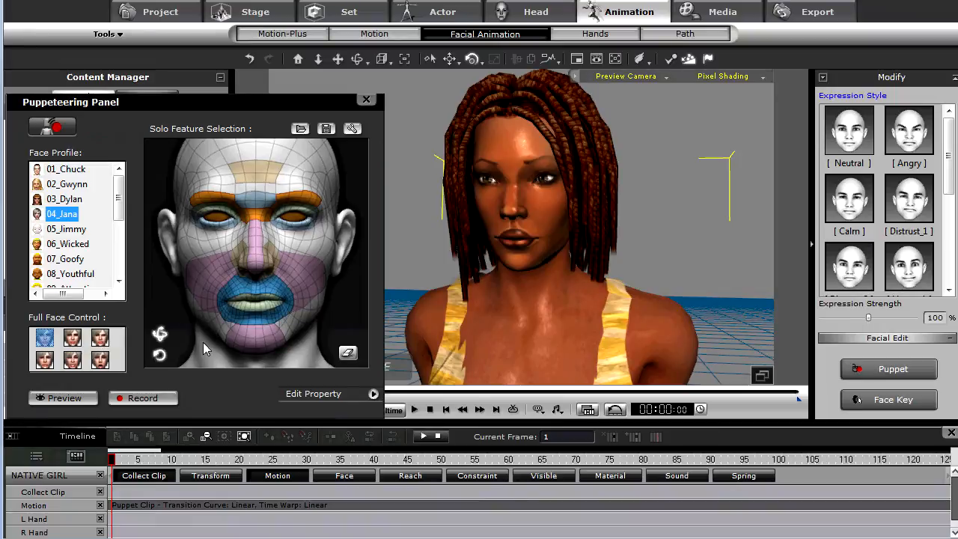
- Try out the full face control presets one by one, ending on Scared
{"action": "left_click", "coordinate": [74, 338]}
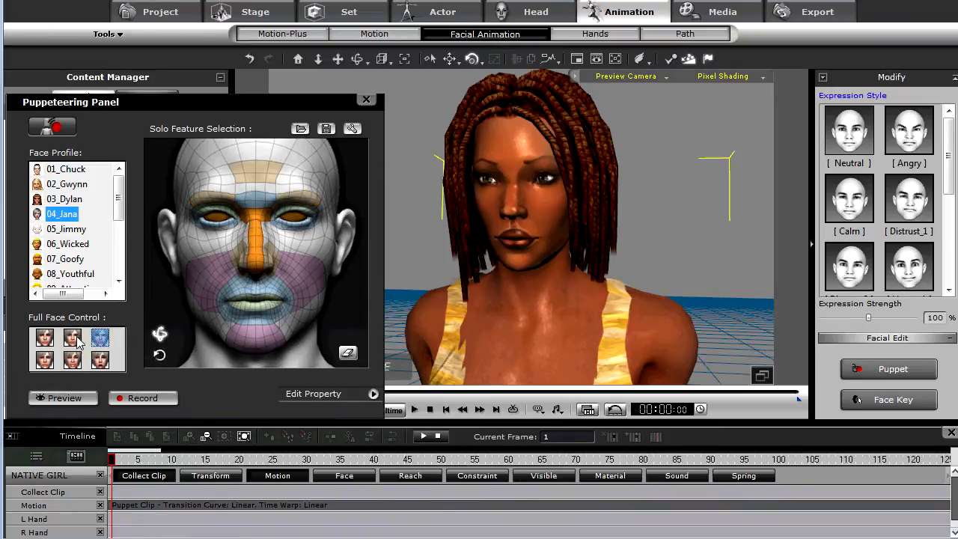
{"action": "left_click", "coordinate": [44, 343]}
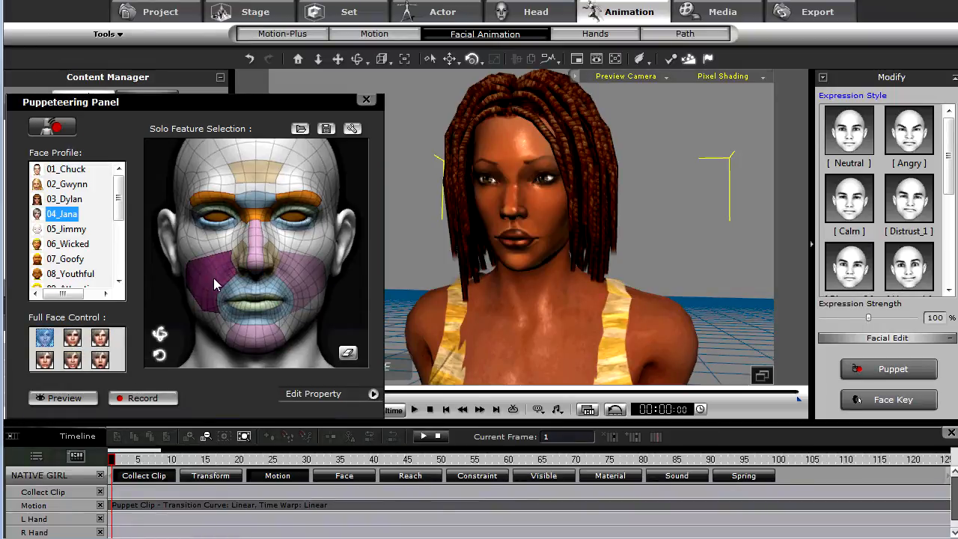
{"action": "left_click", "coordinate": [101, 340]}
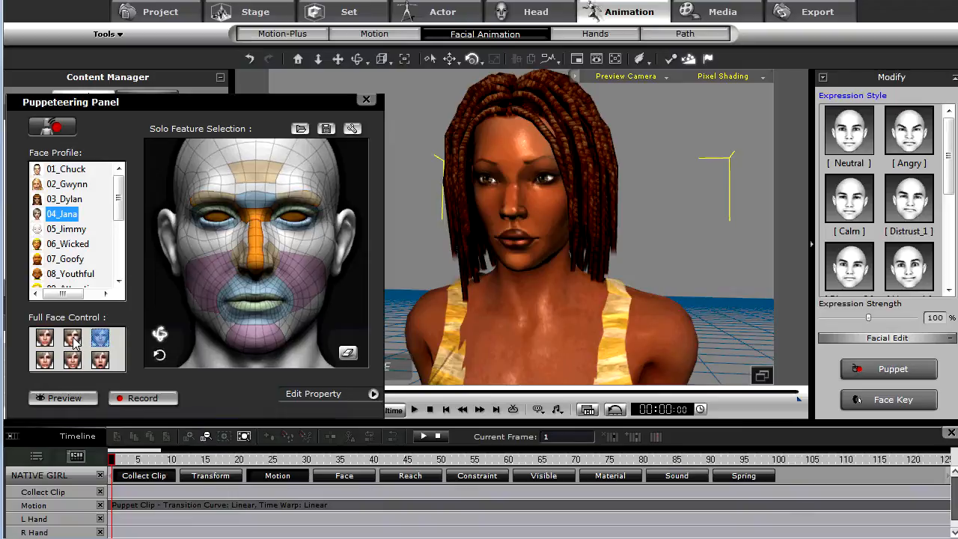
{"action": "left_click", "coordinate": [43, 341]}
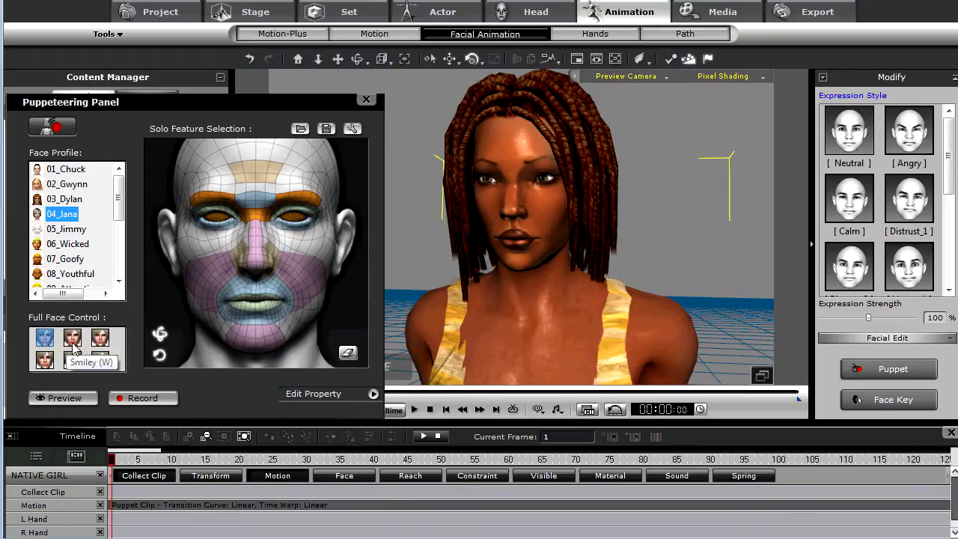
{"action": "left_click", "coordinate": [72, 343]}
{"action": "left_click", "coordinate": [99, 343]}
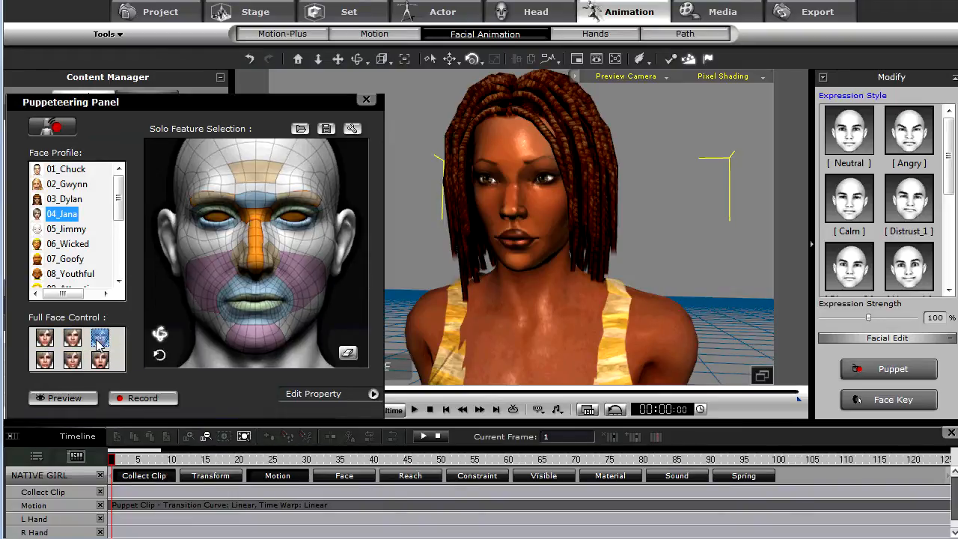
{"action": "left_click", "coordinate": [100, 360]}
{"action": "left_click", "coordinate": [73, 361]}
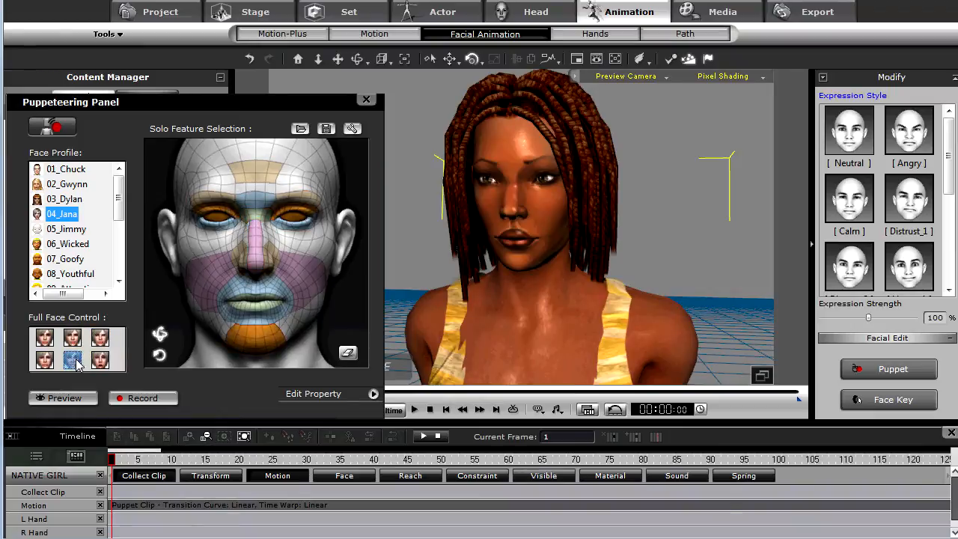
{"action": "left_click", "coordinate": [99, 361]}
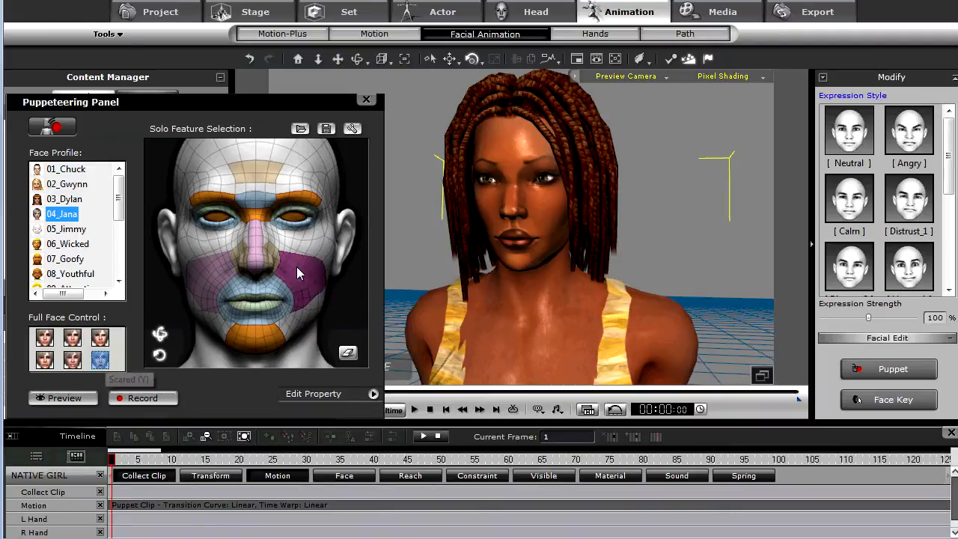
- Add forehead, brow, cheek and mouth regions to the solo feature selection, previewing the puppeteering between choices
{"action": "key", "text": "space"}
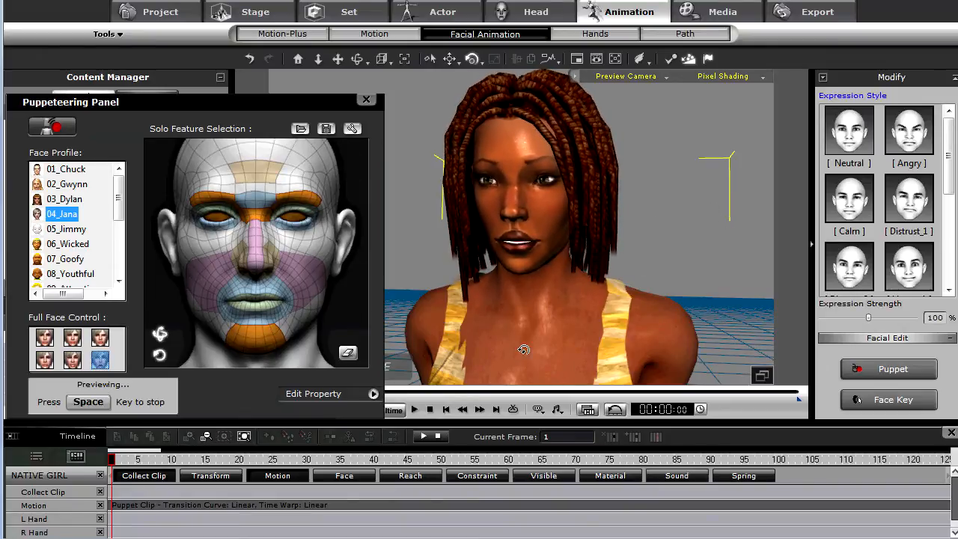
{"action": "key", "text": "space"}
{"action": "left_click", "coordinate": [268, 197]}
{"action": "key", "text": "space"}
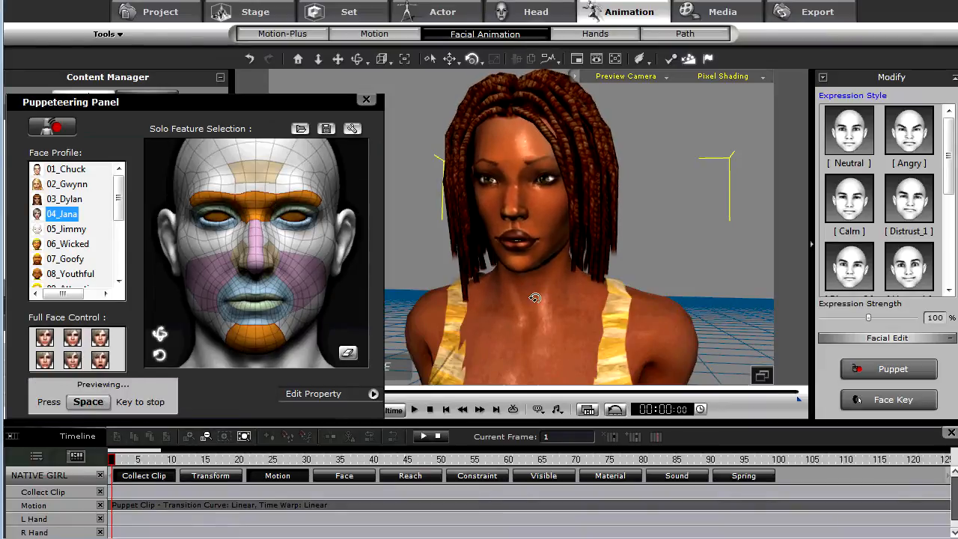
{"action": "key", "text": "space"}
{"action": "left_click", "coordinate": [260, 171]}
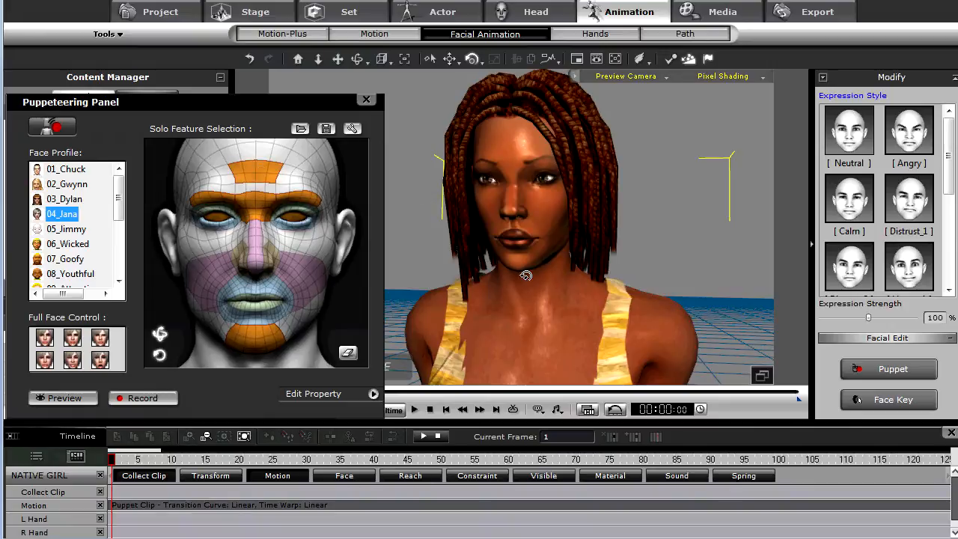
{"action": "key", "text": "space"}
{"action": "key", "text": "space"}
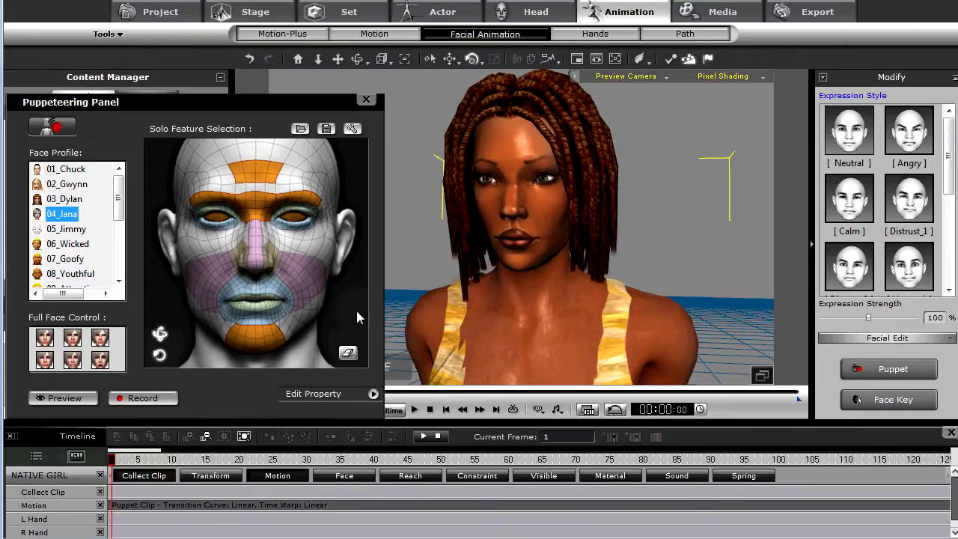
{"action": "left_click", "coordinate": [232, 277]}
{"action": "key", "text": "space"}
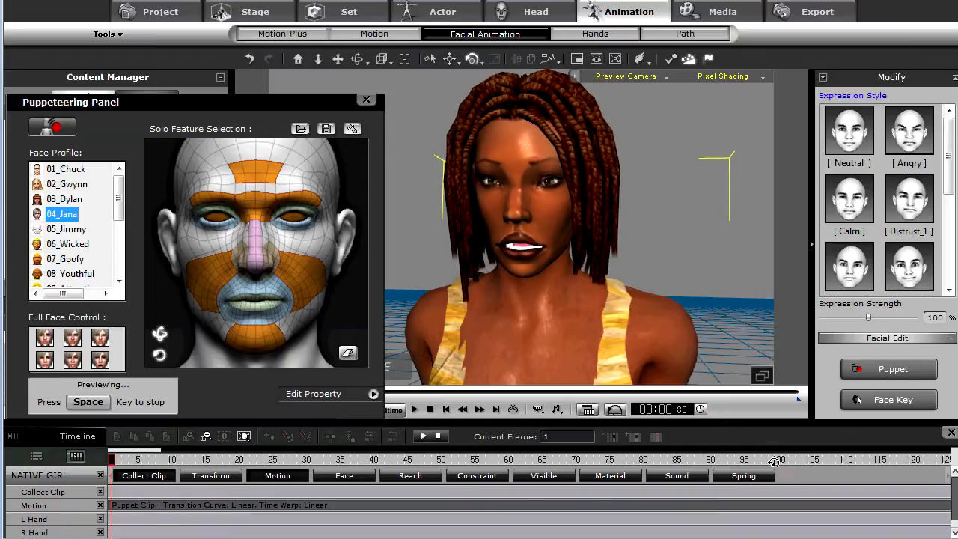
{"action": "key", "text": "space"}
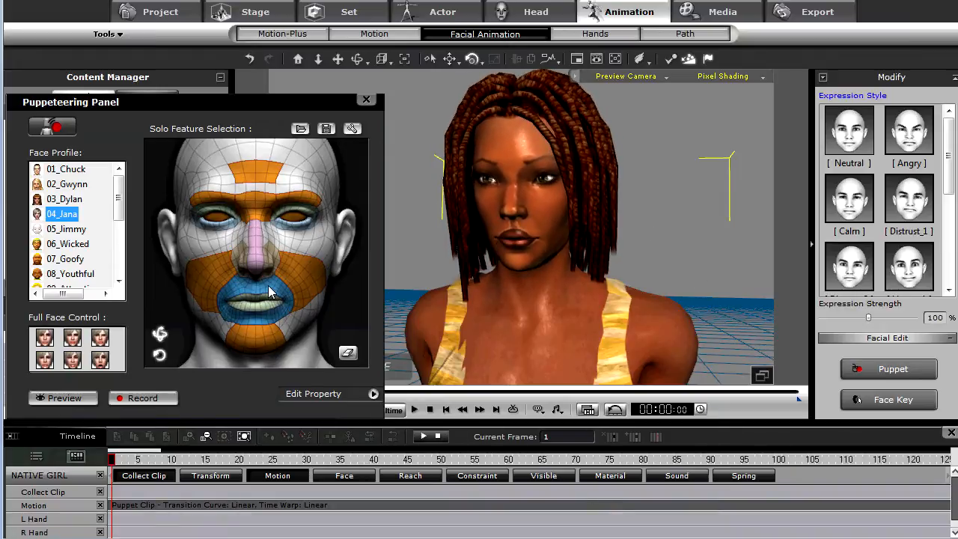
{"action": "left_click", "coordinate": [269, 296]}
{"action": "key", "text": "space"}
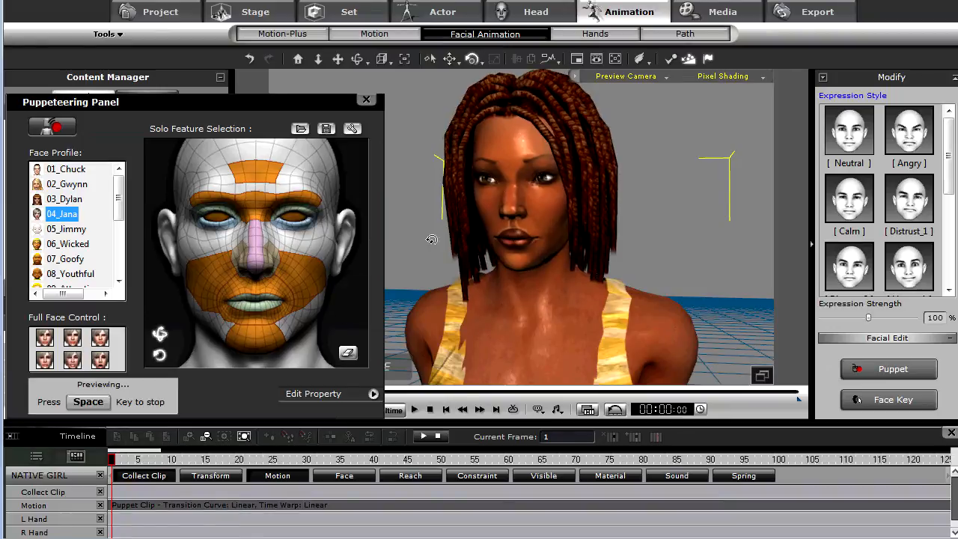
{"action": "key", "text": "space"}
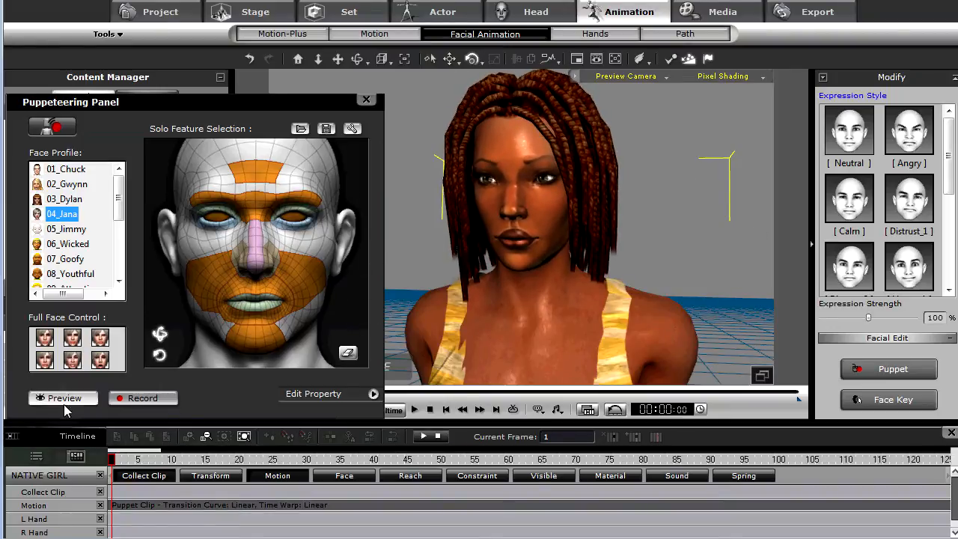
- Record a facial puppet performance using the selected features
{"action": "left_click", "coordinate": [148, 402]}
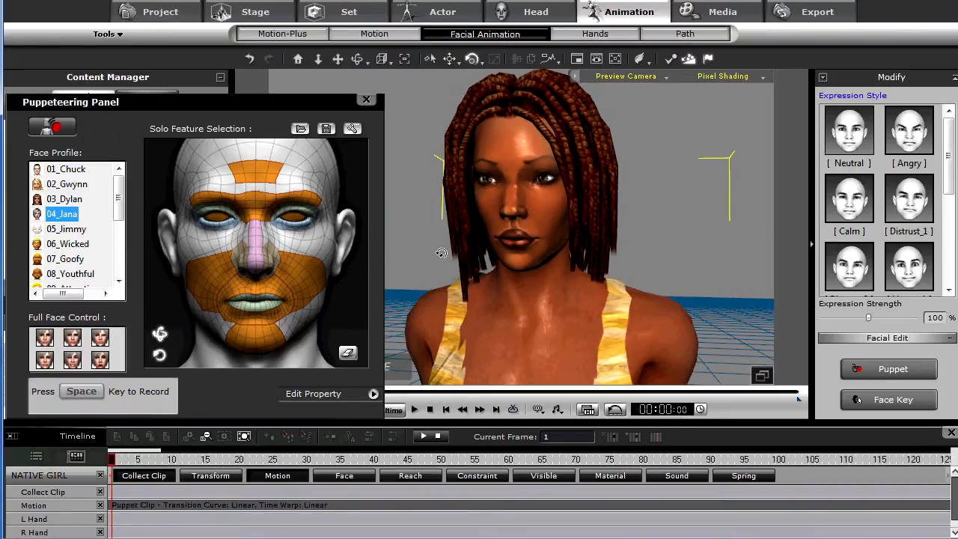
{"action": "key", "text": "space"}
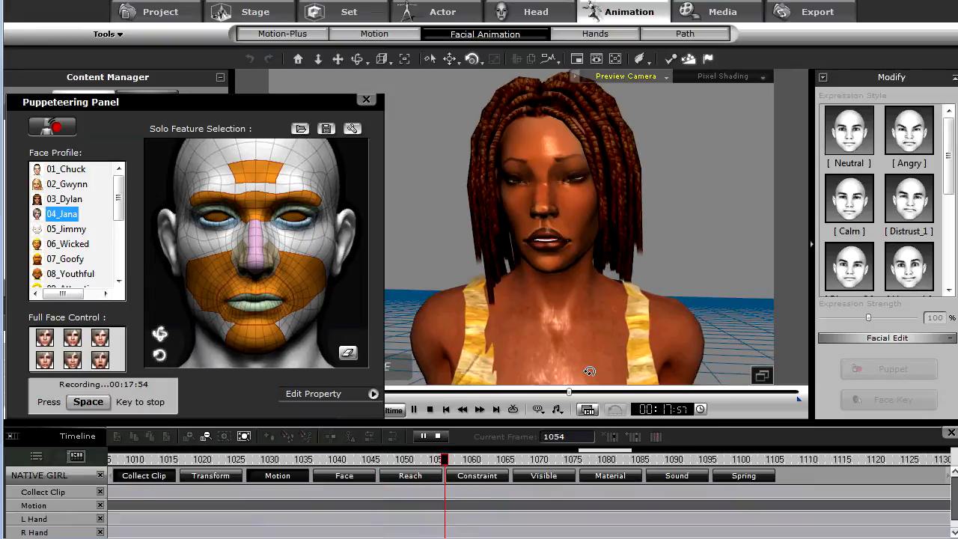
{"action": "key", "text": "space"}
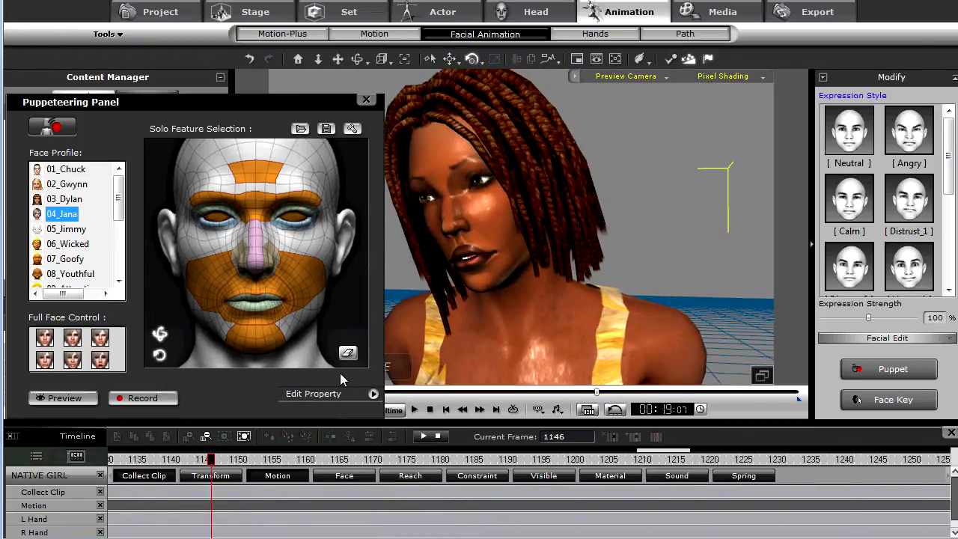
- Inspect the feature weights in the Edit Property list
{"action": "left_click", "coordinate": [374, 395]}
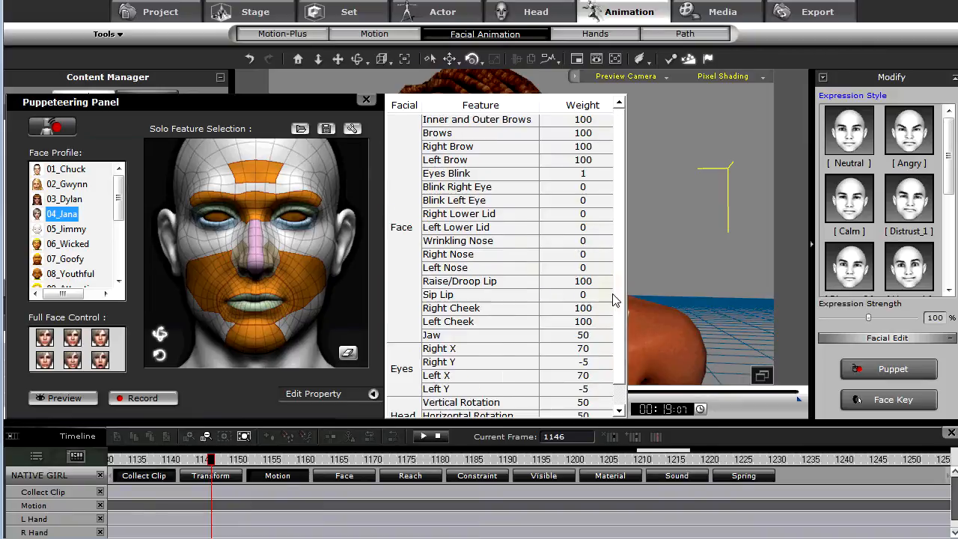
{"action": "scroll", "coordinate": [603, 363], "scroll_direction": "down", "scroll_amount": 1}
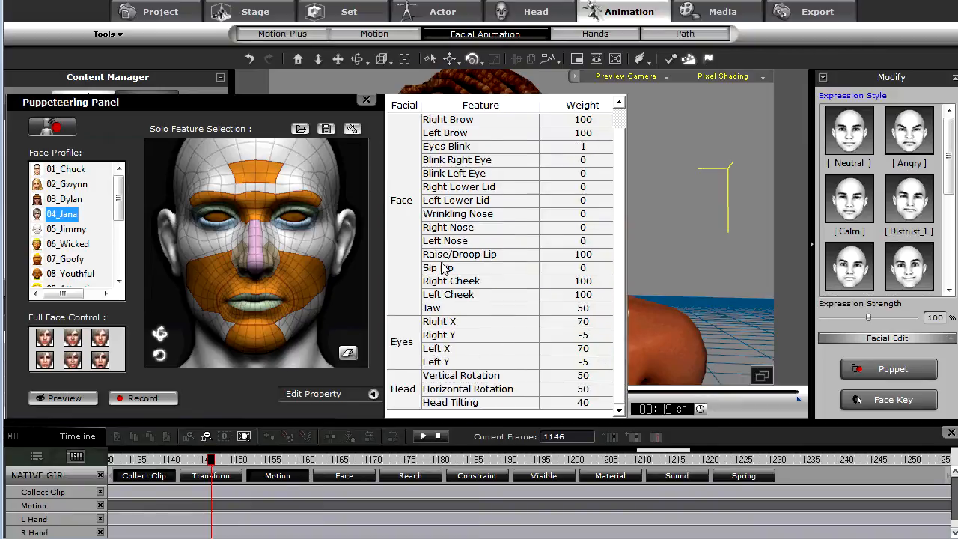
{"action": "left_click", "coordinate": [374, 394]}
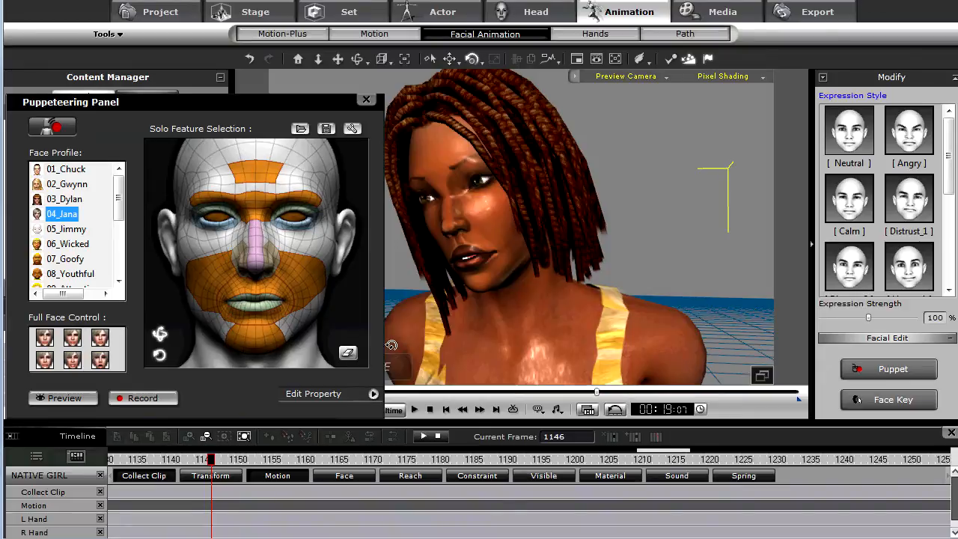
- Rewind and play back the recorded facial animation
{"action": "left_click", "coordinate": [429, 411]}
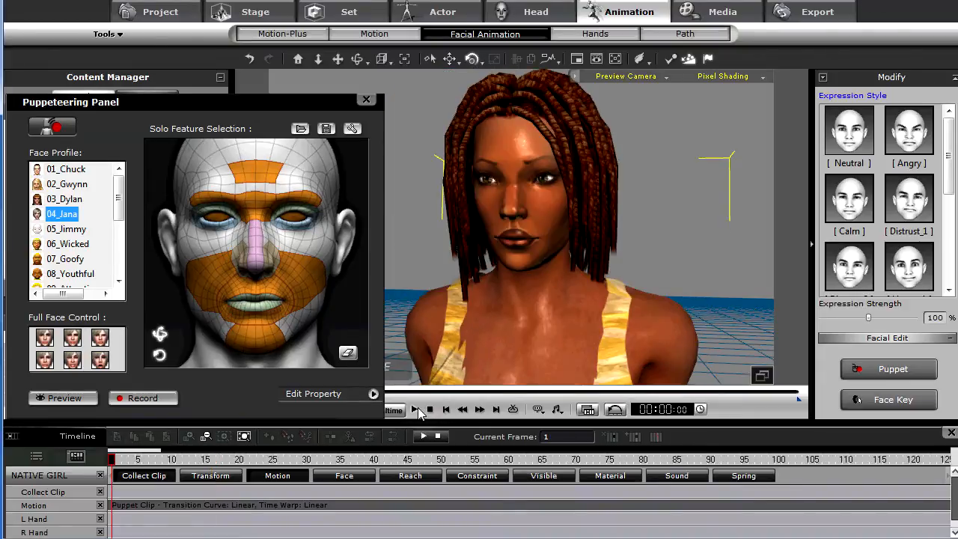
{"action": "left_click", "coordinate": [415, 410]}
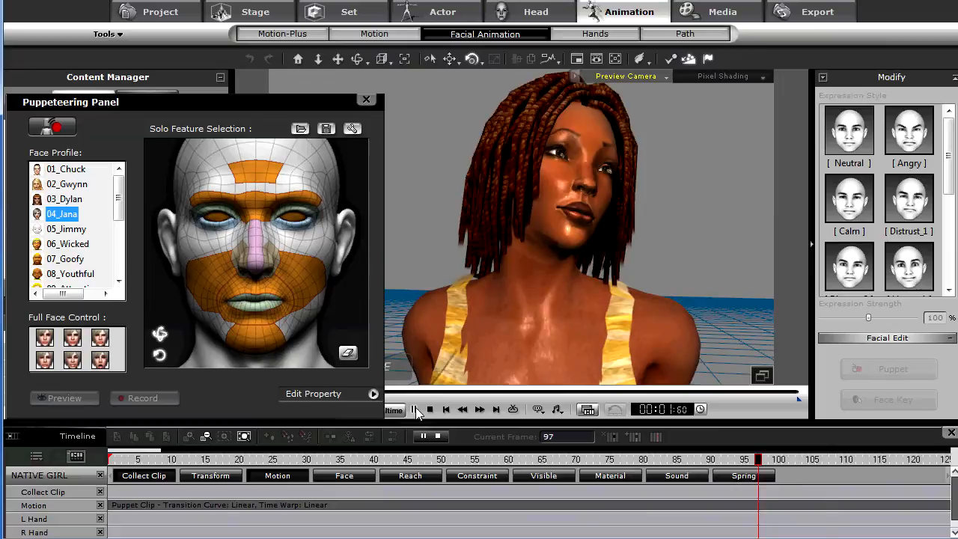